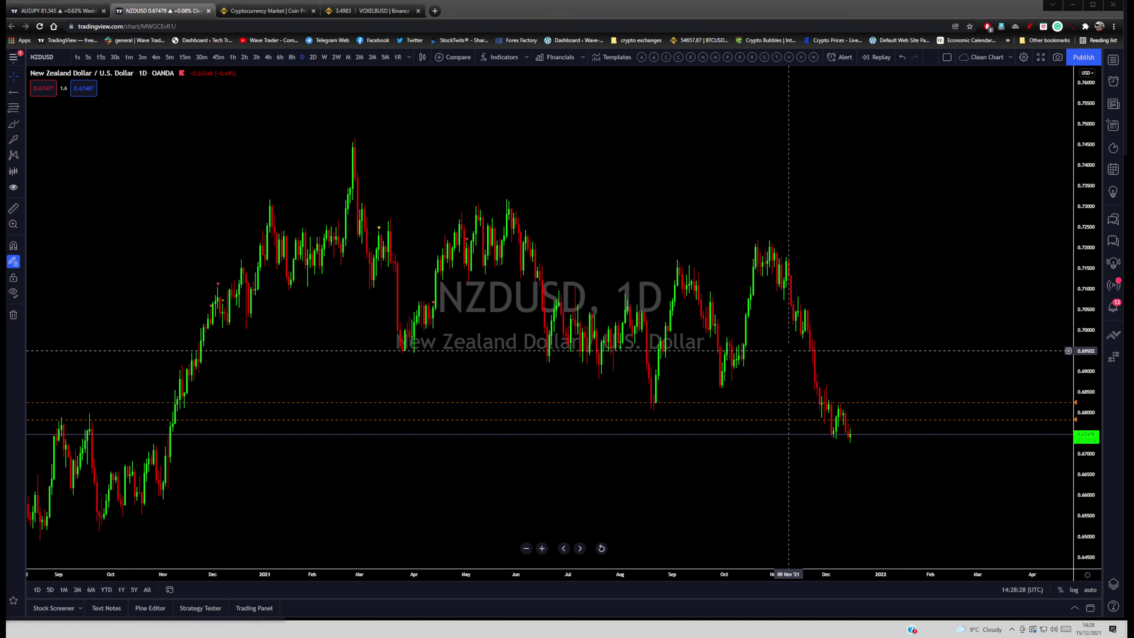
Draw a descending trend line from the 23 Feb 2021 high across the October 2021 high, ending at 27 Apr 2022.
left_click_drag(876, 300, 860, 302)
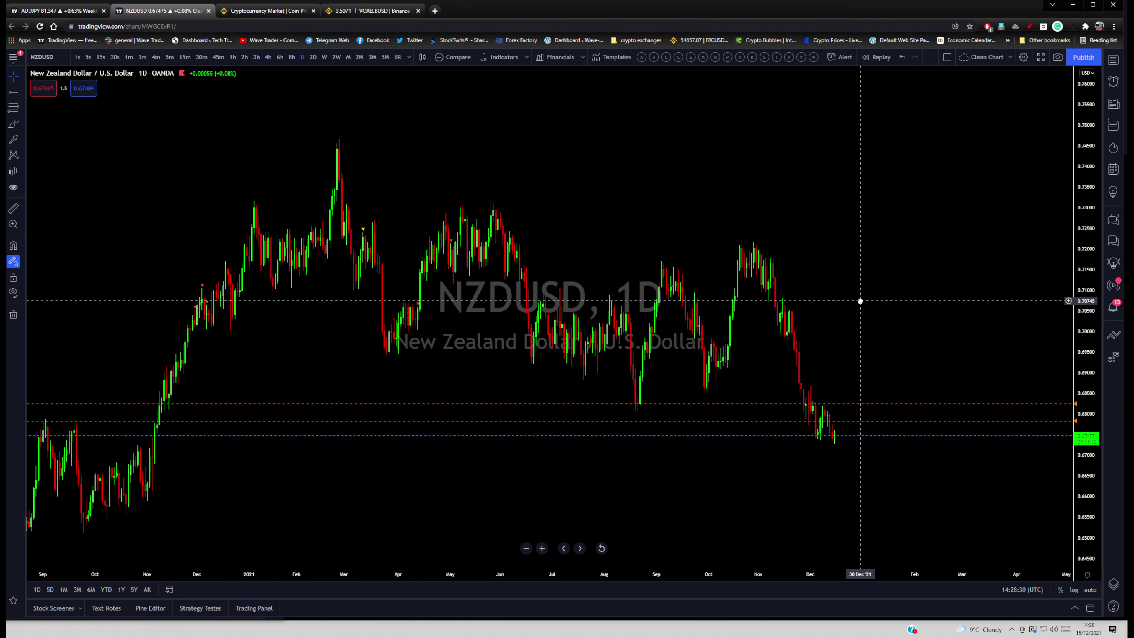
left_click(24, 95)
left_click(38, 97)
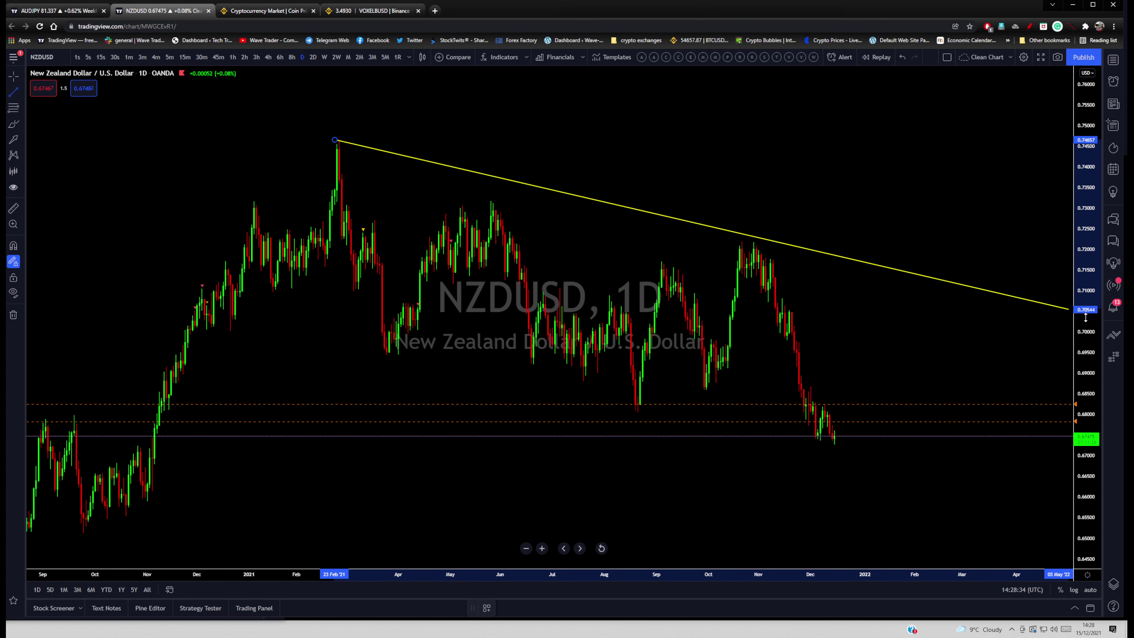
left_click(1059, 318)
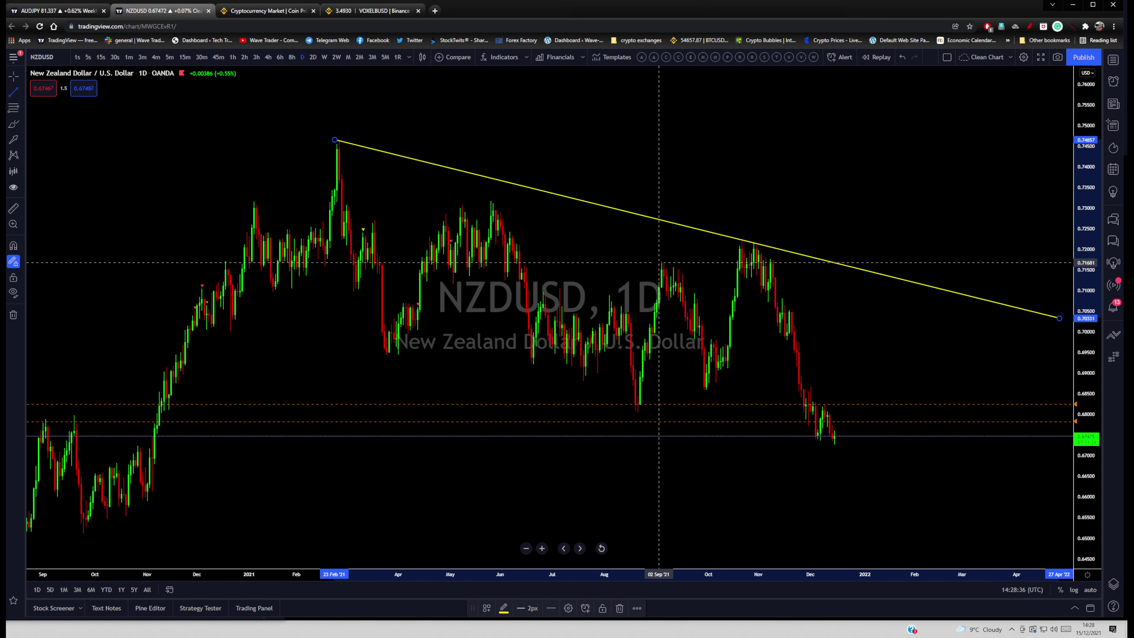
Draw short rising trend lines across the September–October 2021 highs and beneath the August–October 2021 lows.
left_click(659, 262)
left_click(744, 242)
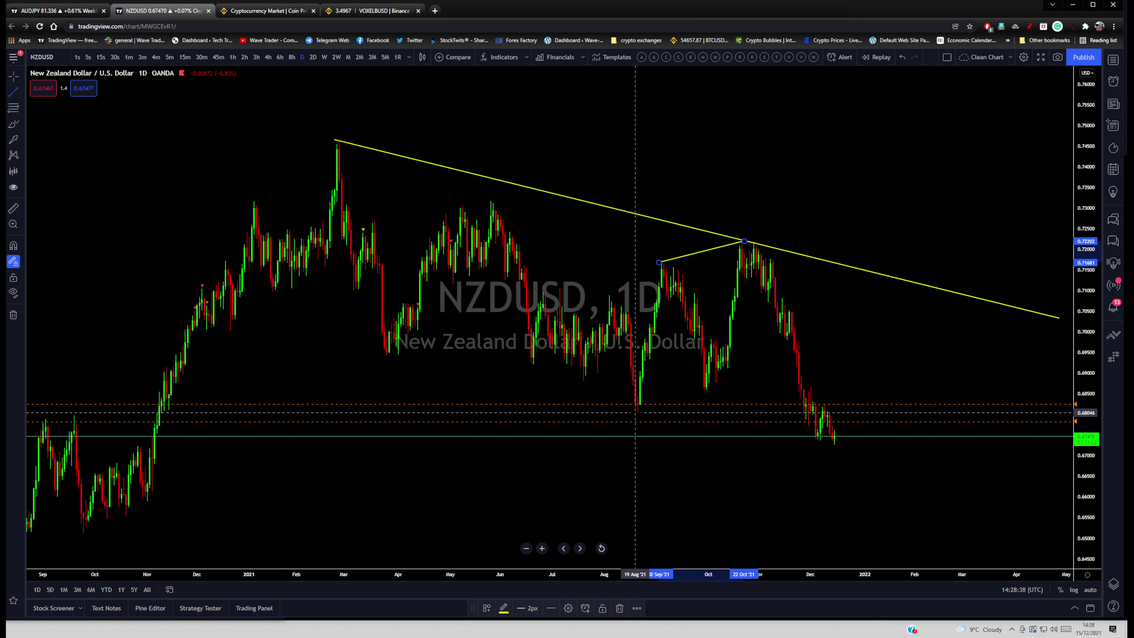
left_click(635, 411)
left_click(716, 388)
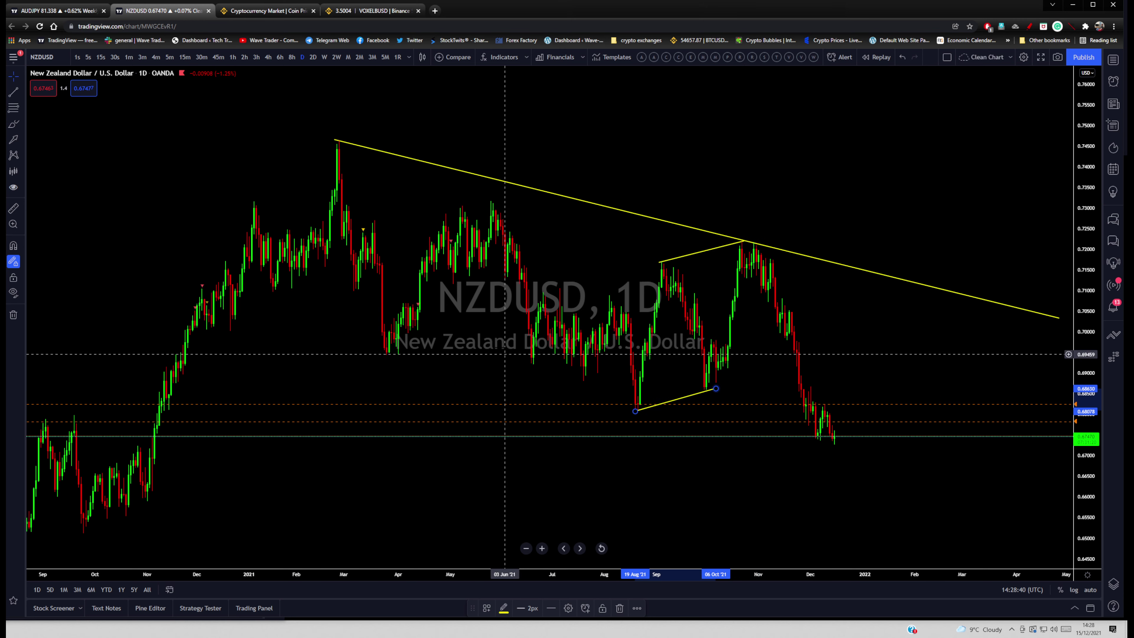
left_click(899, 328)
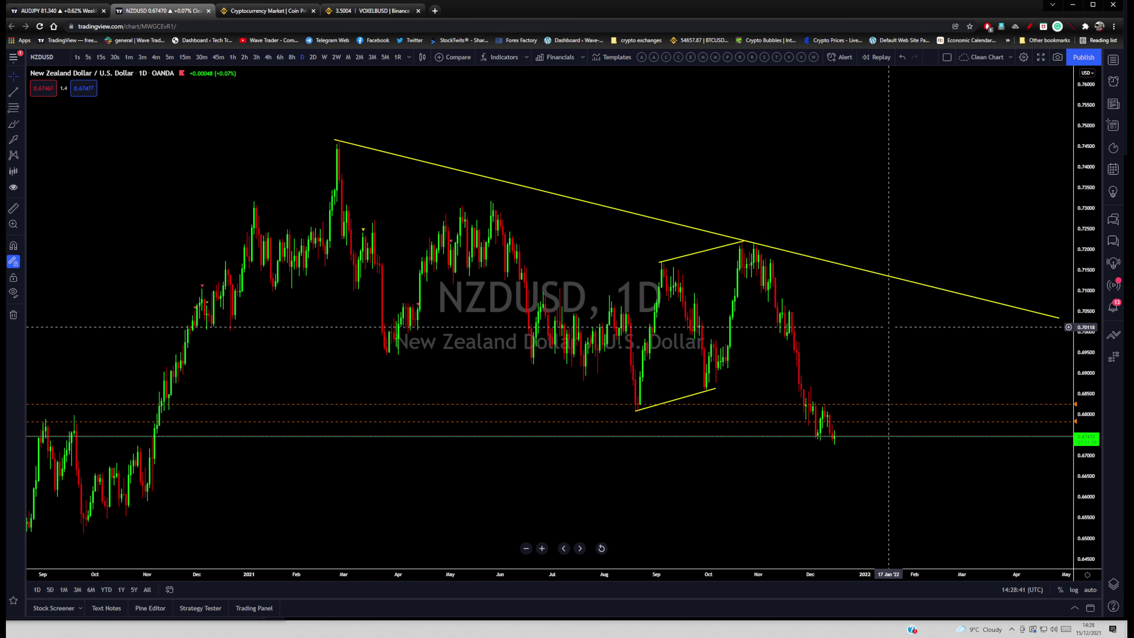
Adjust both ends of the short lower trend line to fit the August and October 2021 lows.
left_click(717, 390)
left_click(734, 381)
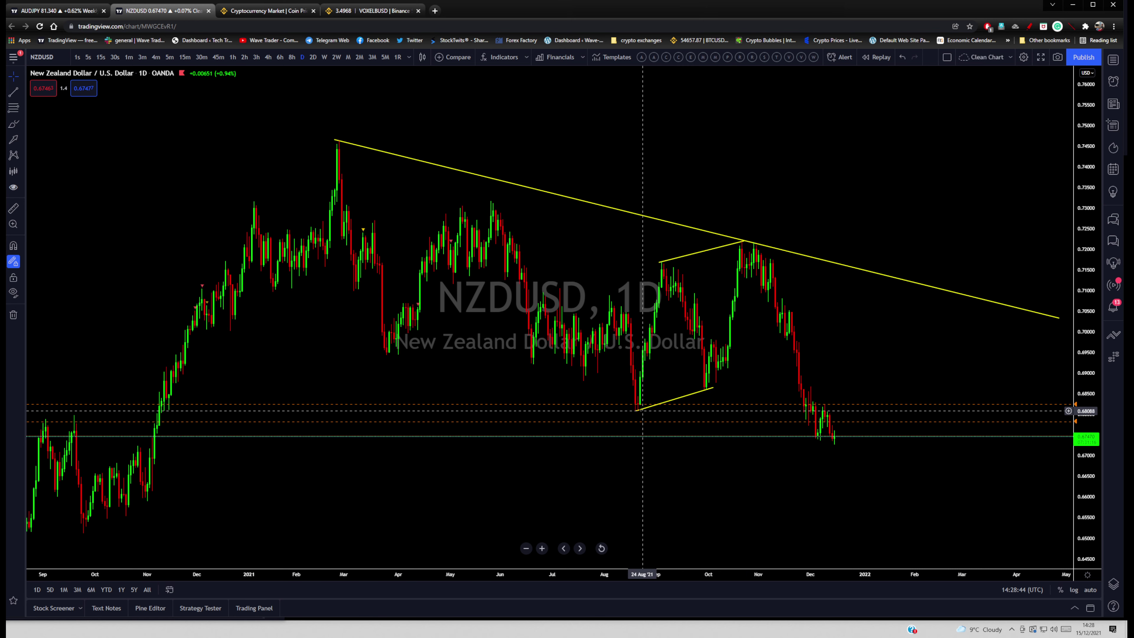
left_click_drag(635, 416, 638, 412)
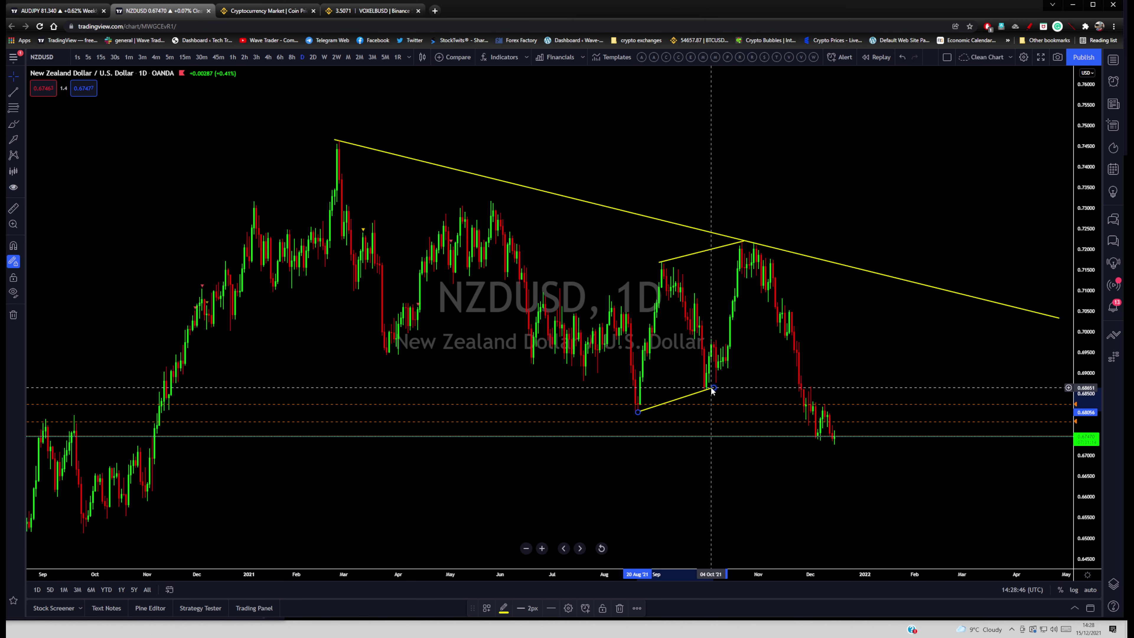
left_click_drag(715, 391, 730, 384)
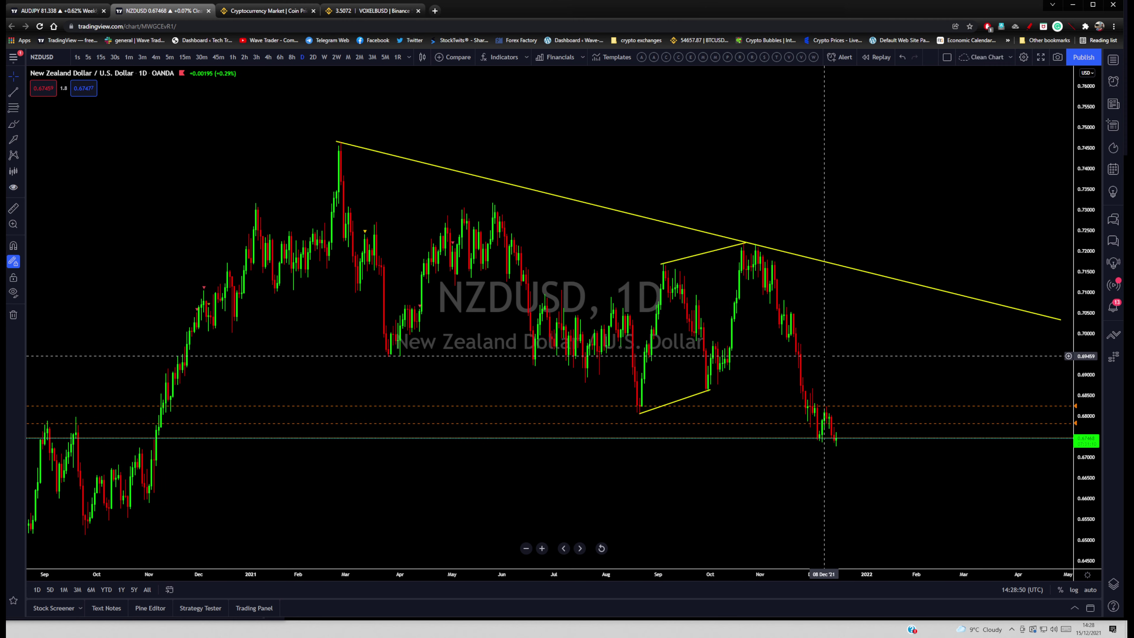
Extend the far end of the long descending trend line slightly along its slope.
left_click_drag(839, 358, 822, 356)
left_click_drag(1045, 318, 1052, 321)
left_click_drag(959, 354, 964, 355)
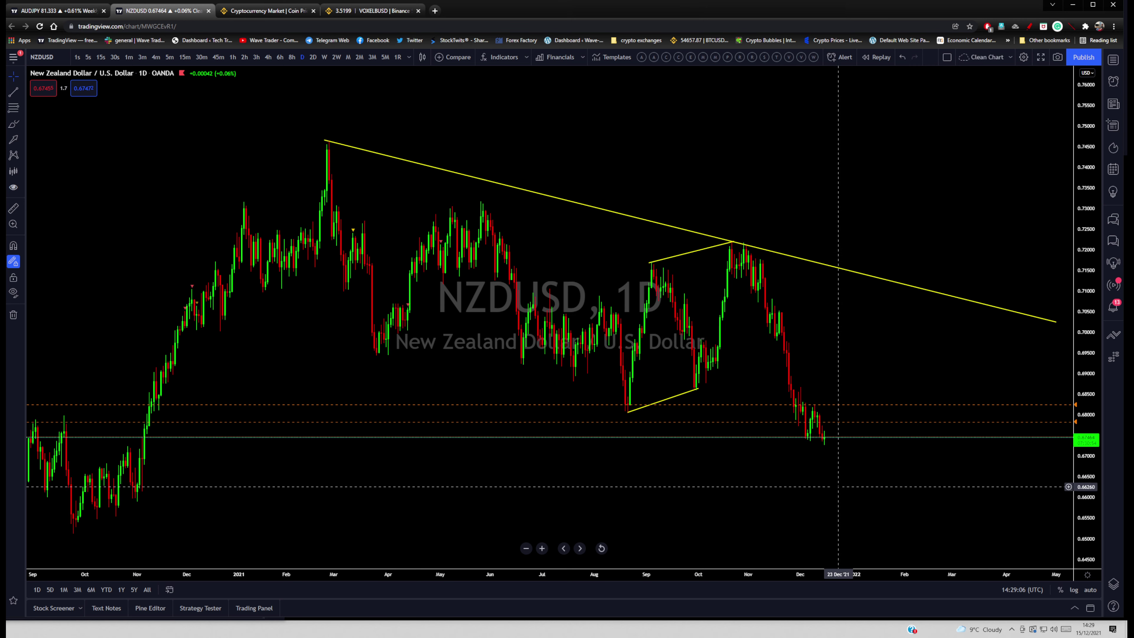
Place a Fib Retracement from the 21 Oct 2021 high to the 15 Dec 2021 low.
left_click(22, 139)
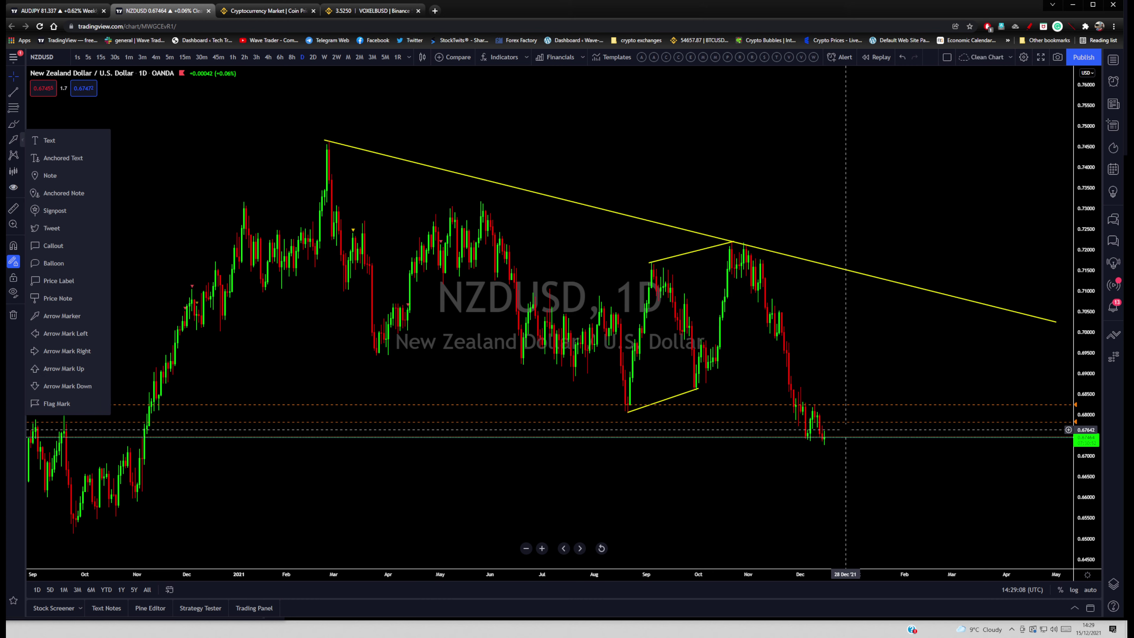
left_click(52, 316)
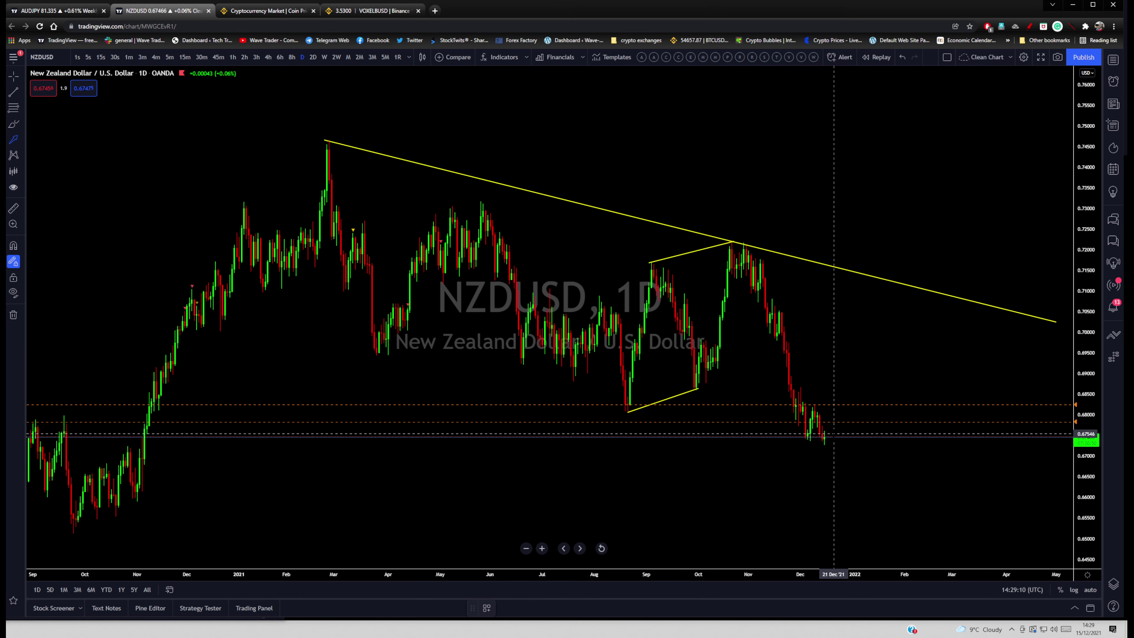
left_click(21, 108)
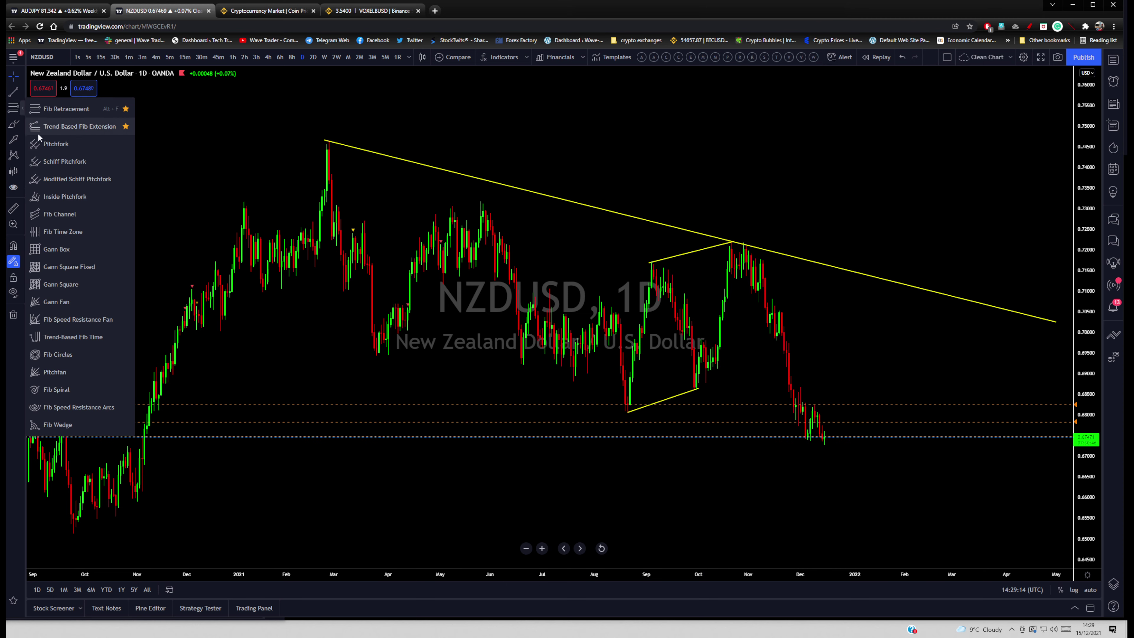
left_click(67, 109)
left_click(731, 242)
left_click(825, 446)
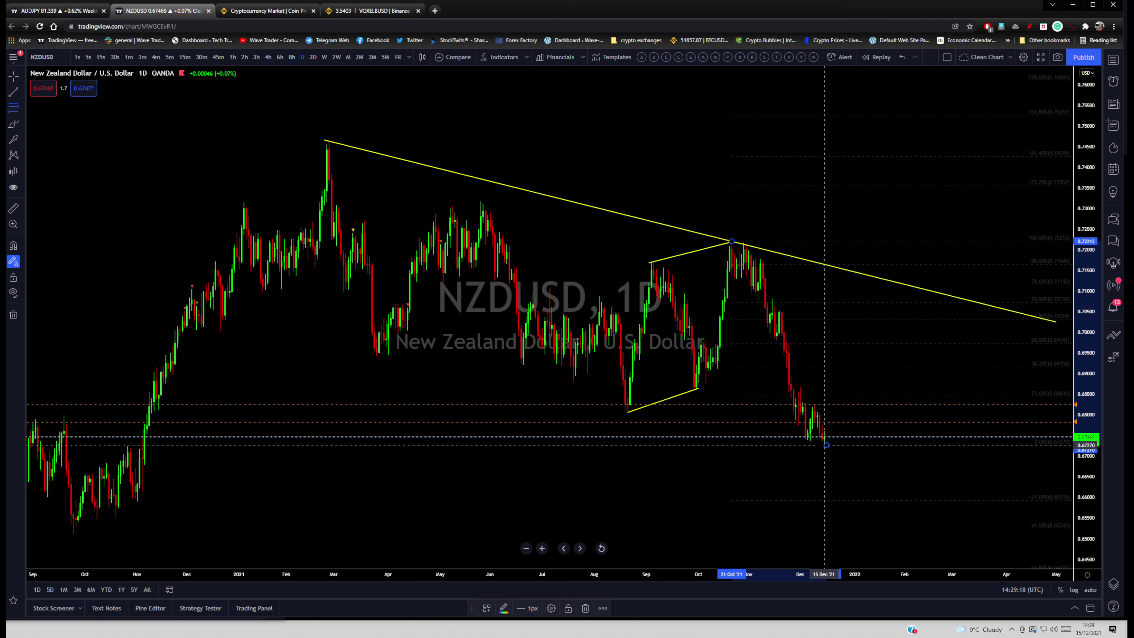
key("Escape")
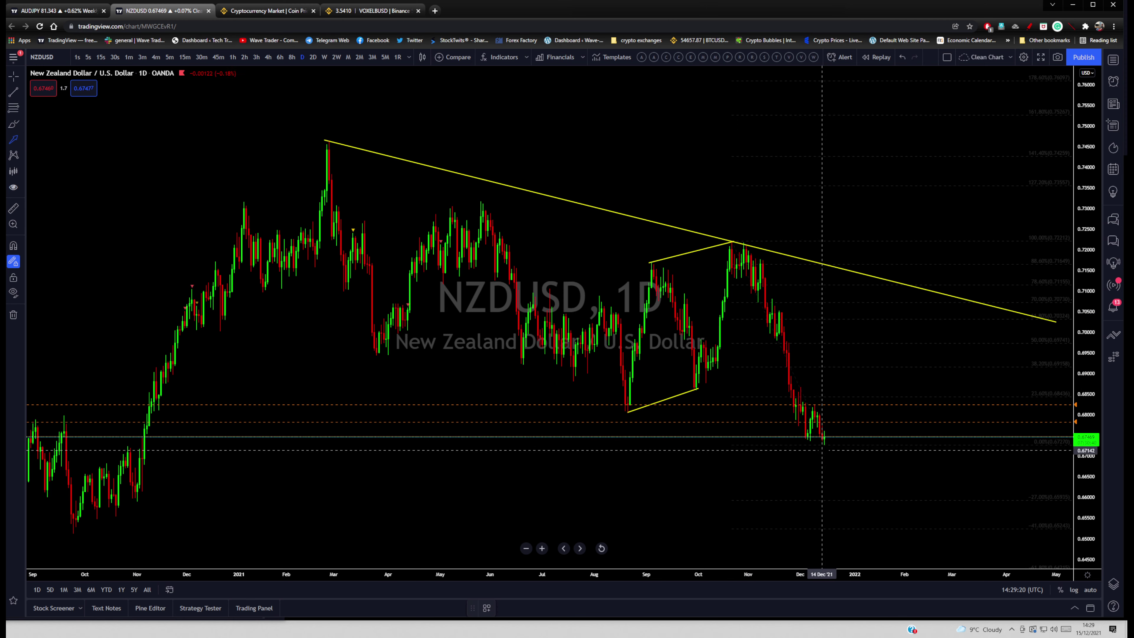
Draw a rising trend line beneath the candles from the low around 1 April 2021 to early June 2021.
left_click_drag(827, 440, 824, 308)
key("Escape")
left_click(13, 93)
left_click(349, 358)
left_click(467, 239)
left_click_drag(422, 335, 401, 338)
scroll(904, 441, "up", 1)
left_click_drag(1086, 481, 1086, 456)
left_click_drag(955, 490, 969, 506)
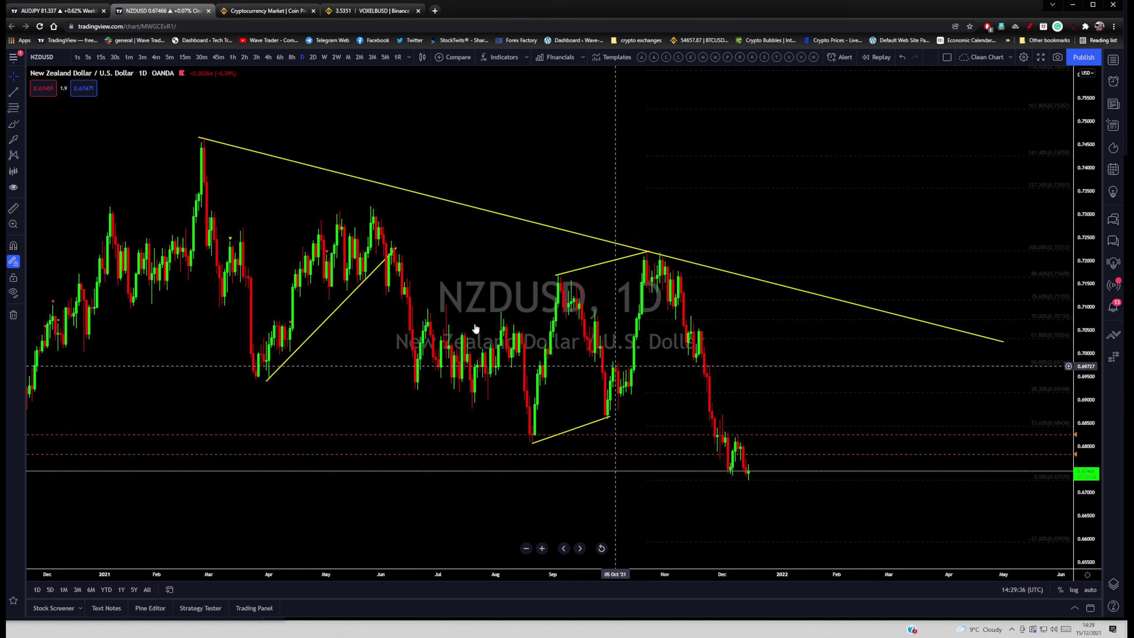
Draw an upward arrow from the mid-December 2021 low to the long descending trend line in late January 2022.
left_click(22, 97)
left_click(49, 113)
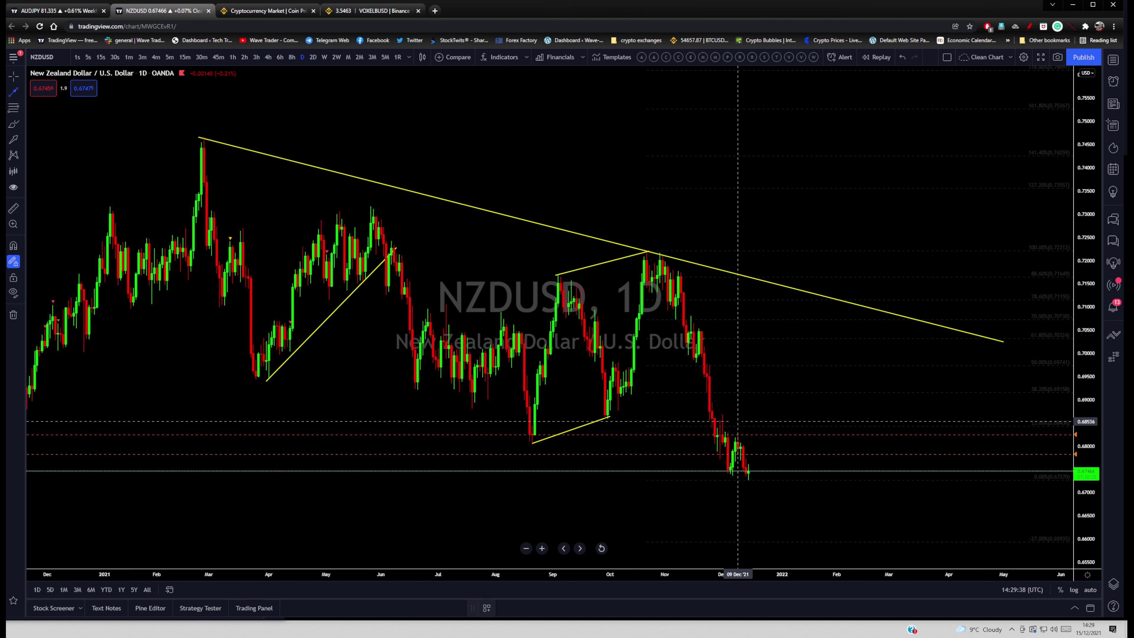
left_click_drag(754, 479, 821, 299)
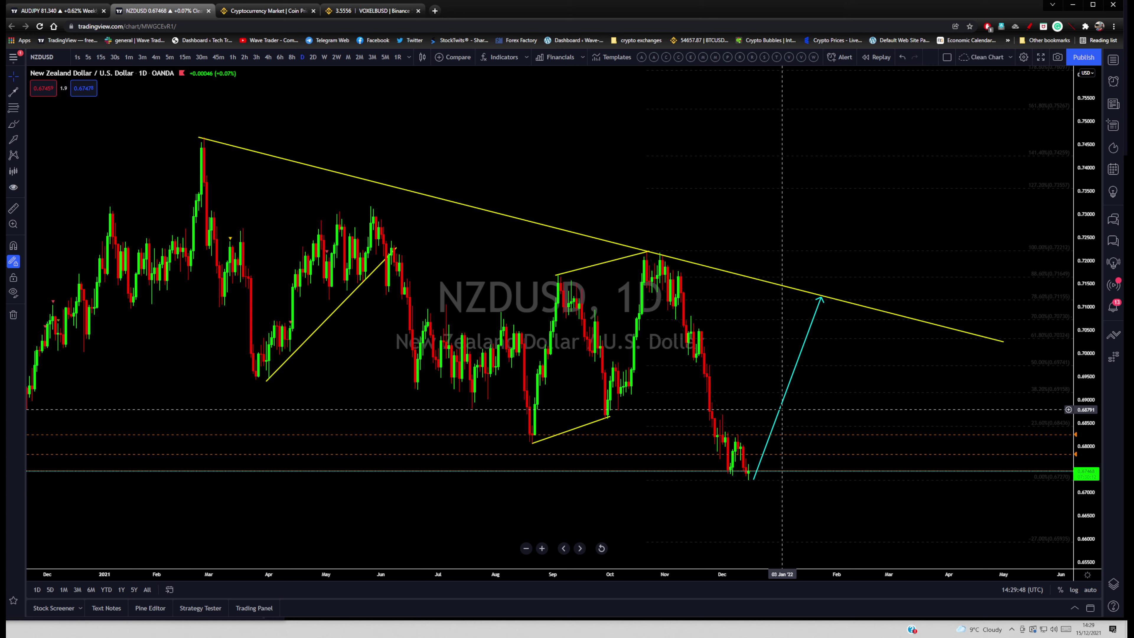
left_click_drag(779, 407, 781, 406)
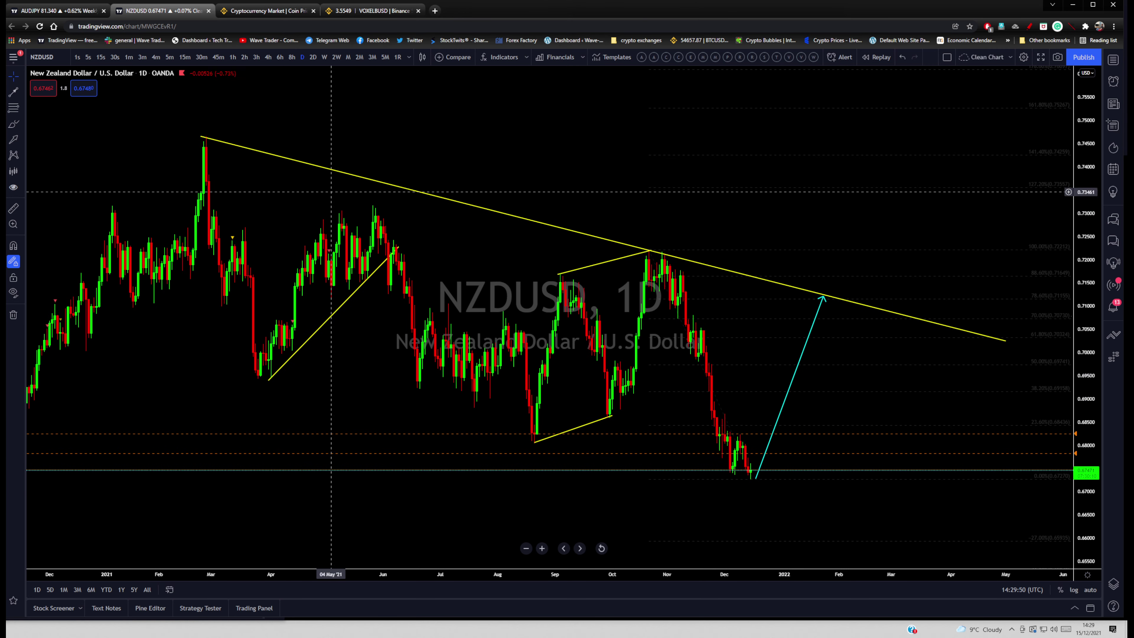
Switch the chart to the 4h timeframe and draw a descending trend line from the 30 Nov 2021 high over the December highs.
left_click(268, 57)
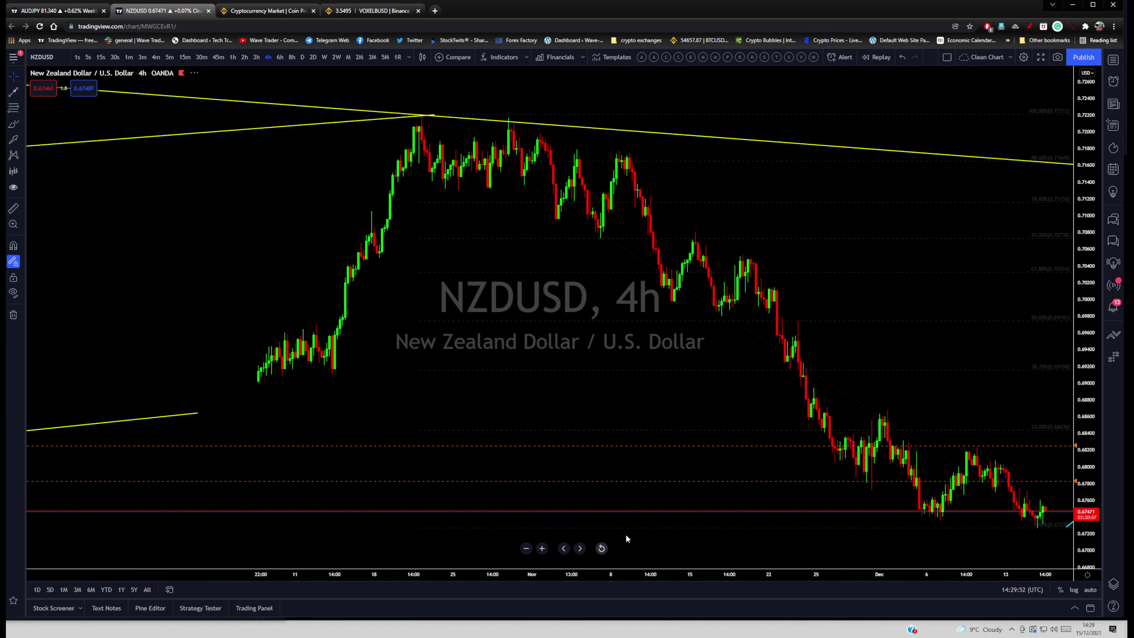
left_click_drag(794, 338, 560, 339)
left_click(20, 92)
left_click(32, 98)
left_click(628, 405)
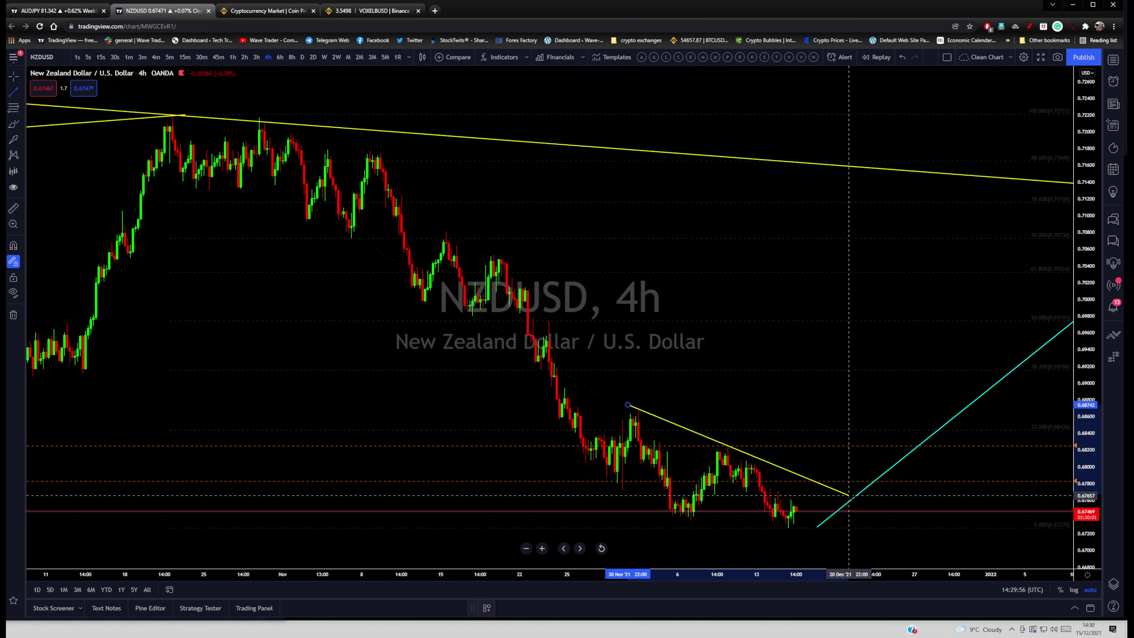
left_click(875, 521)
Draw a descending lower channel line from the 29 Nov 2021 low beneath the December lows, extending it to 17 Dec 2021.
left_click(606, 485)
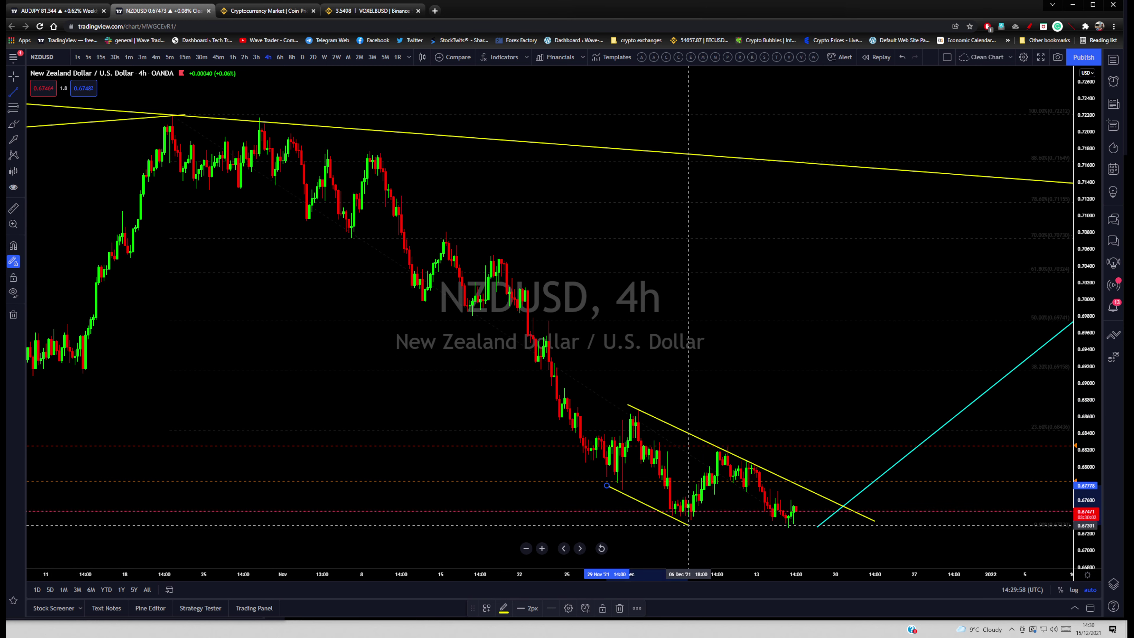
left_click(788, 559)
left_click_drag(806, 525, 780, 517)
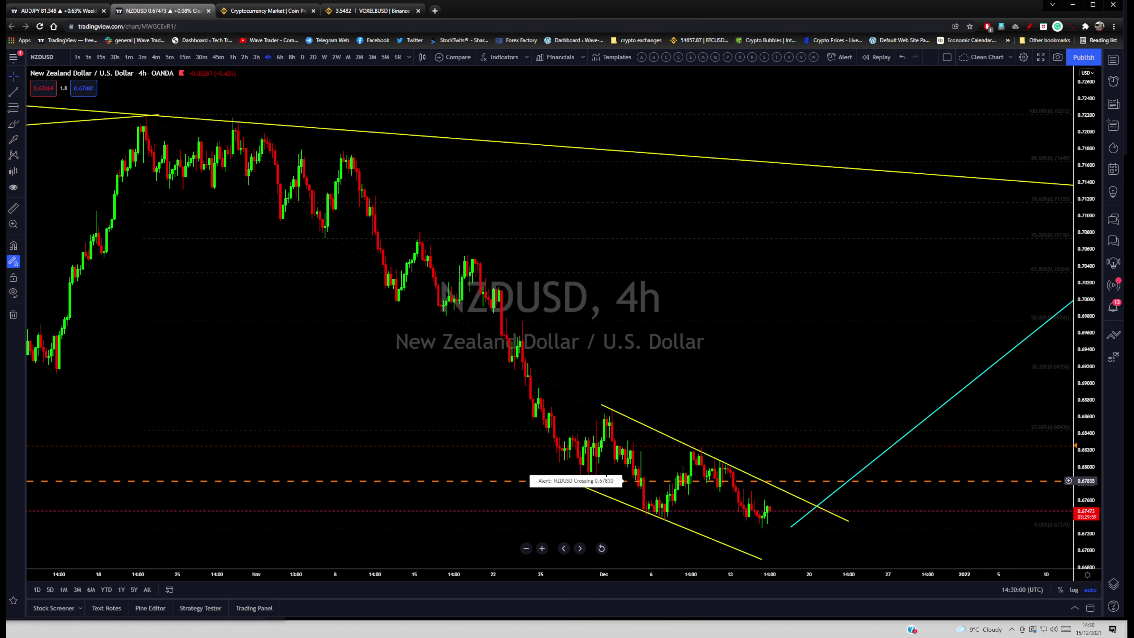
left_click_drag(581, 485, 581, 483)
left_click(648, 521)
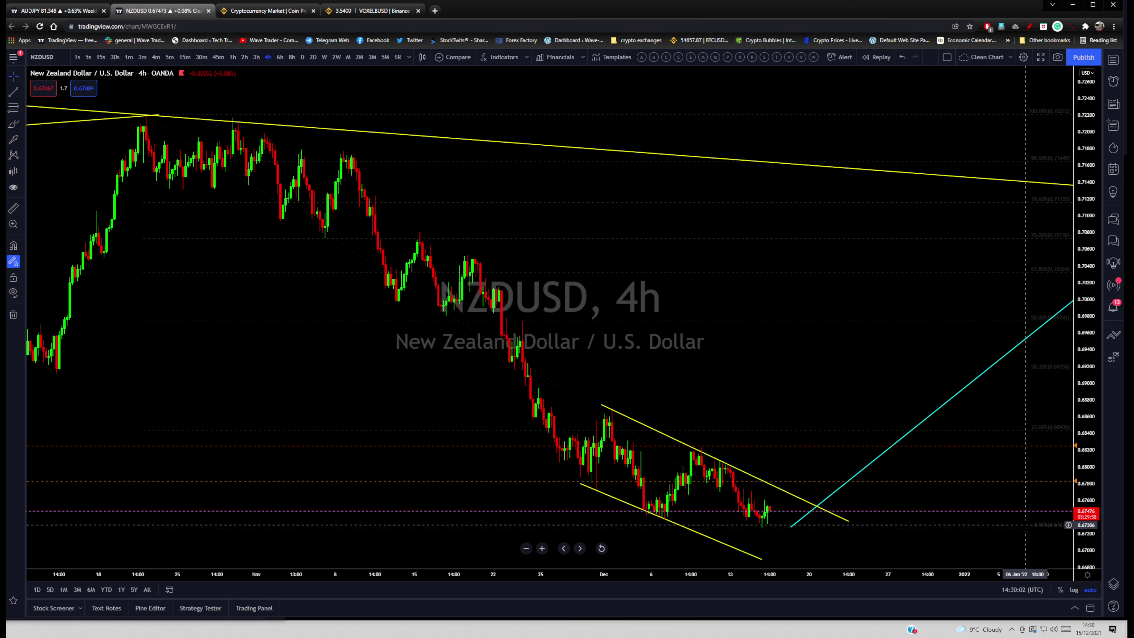
left_click_drag(1027, 514, 988, 454)
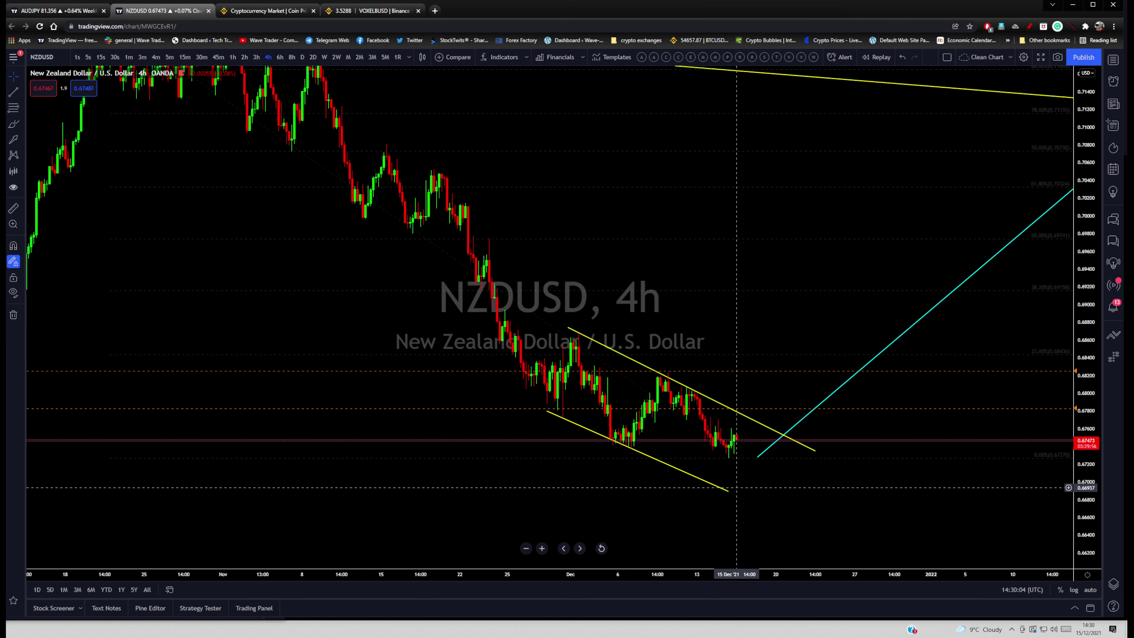
left_click_drag(727, 493, 769, 508)
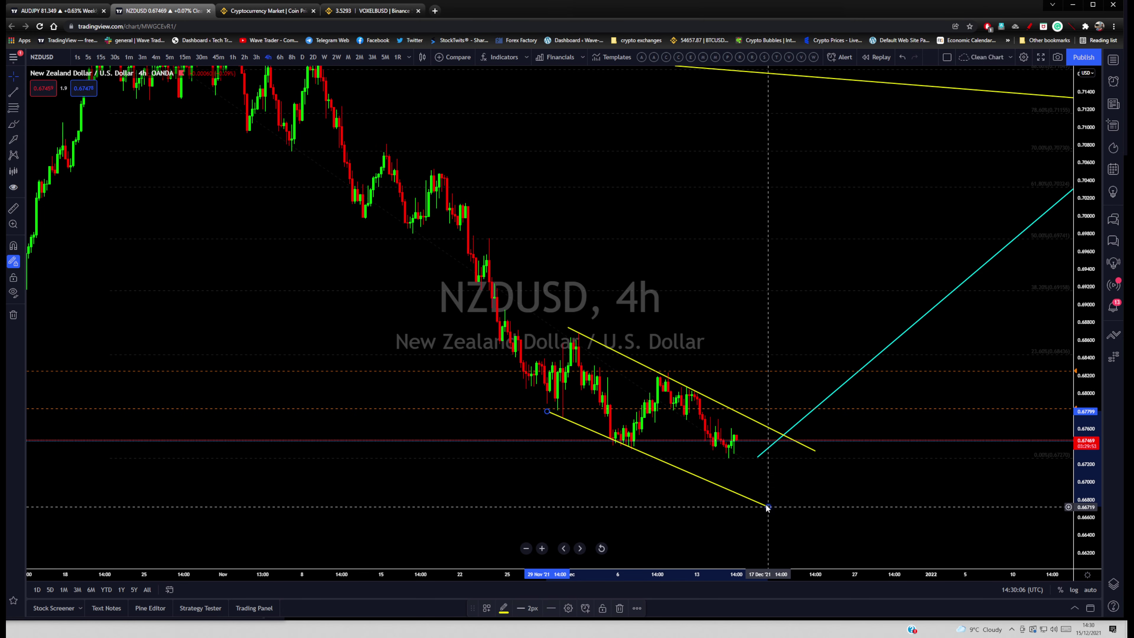
Move the cyan arrow's starting point to about 24 December 2021 and clear the freehand blue price path.
left_click_drag(758, 457, 837, 448)
left_click_drag(867, 480, 855, 499)
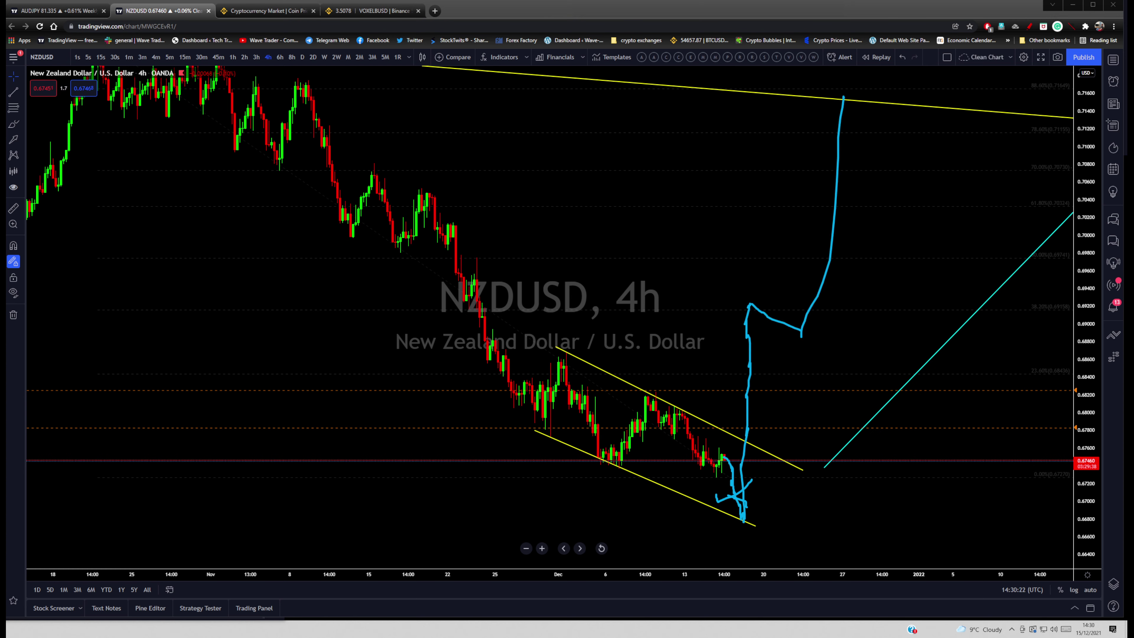
key("e")
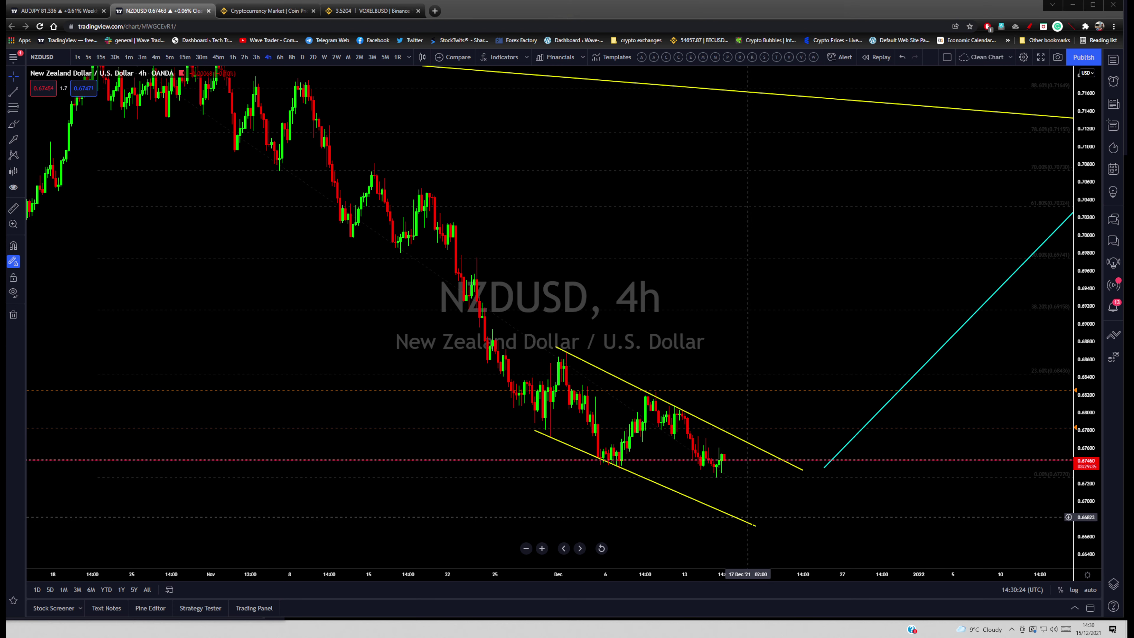
Delete the lower channel line and extend the upper descending trend line back to 29 Nov 2021 and slightly further forward.
left_click_drag(755, 525, 572, 489)
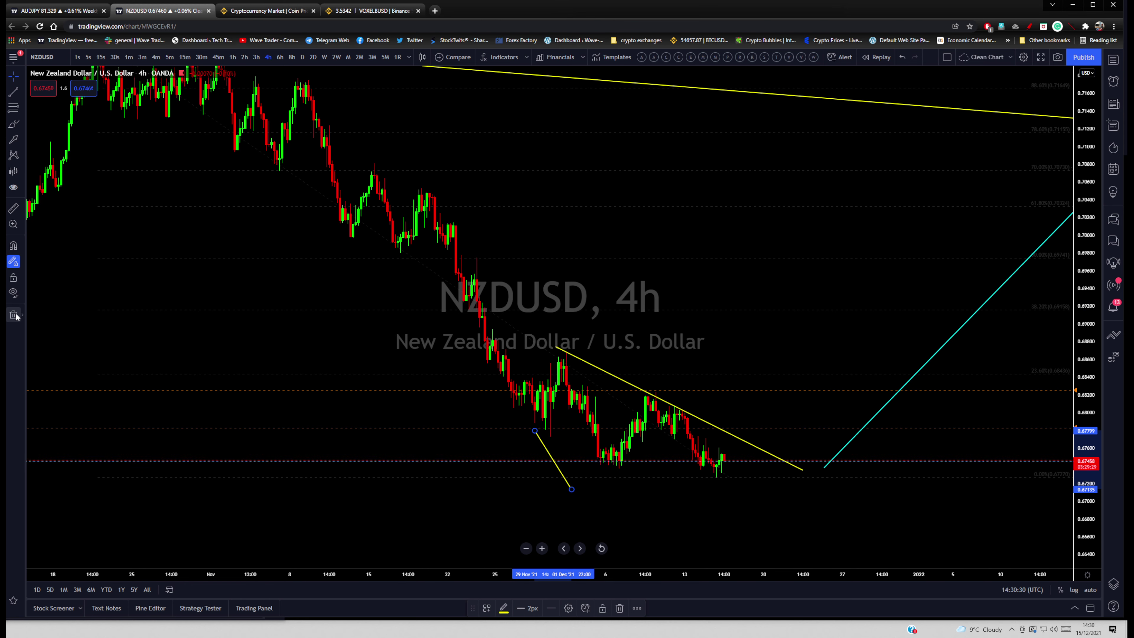
left_click(619, 608)
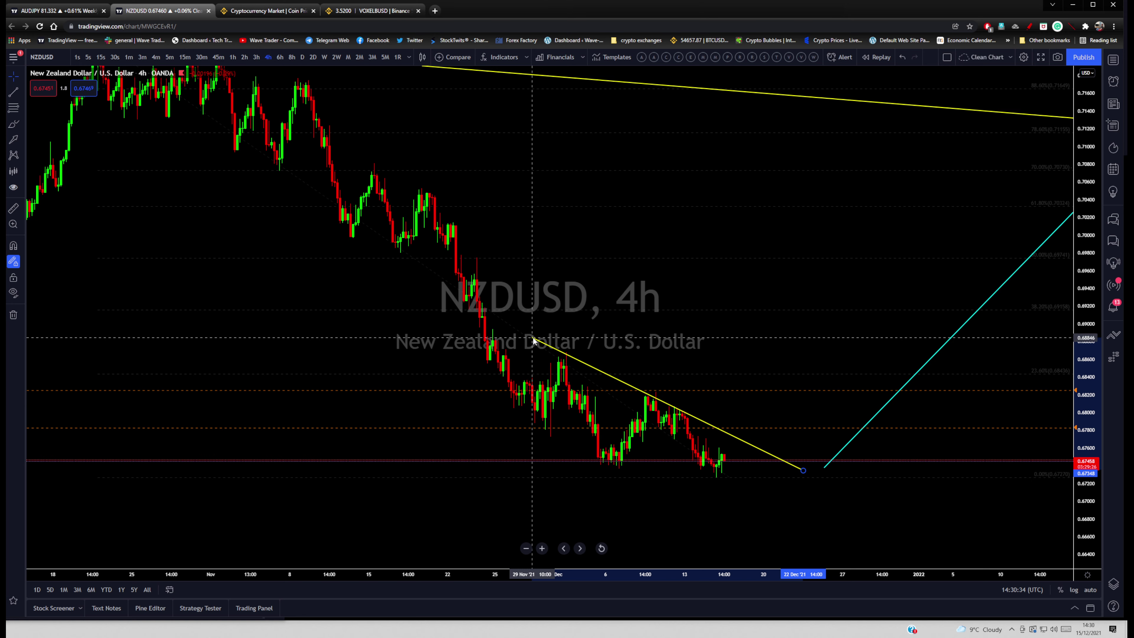
left_click_drag(824, 473, 762, 480)
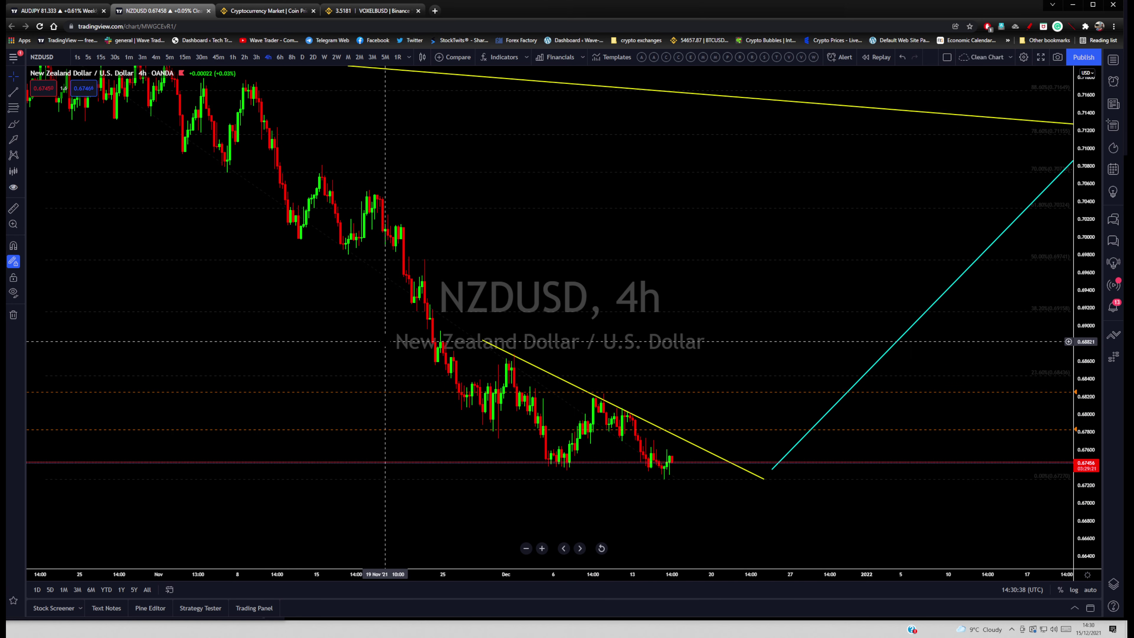
Draw a gently descending wedge support line under the December lows from 2 Dec to 23 Dec 2021, lowering its start to about 0.67426.
left_click(12, 141)
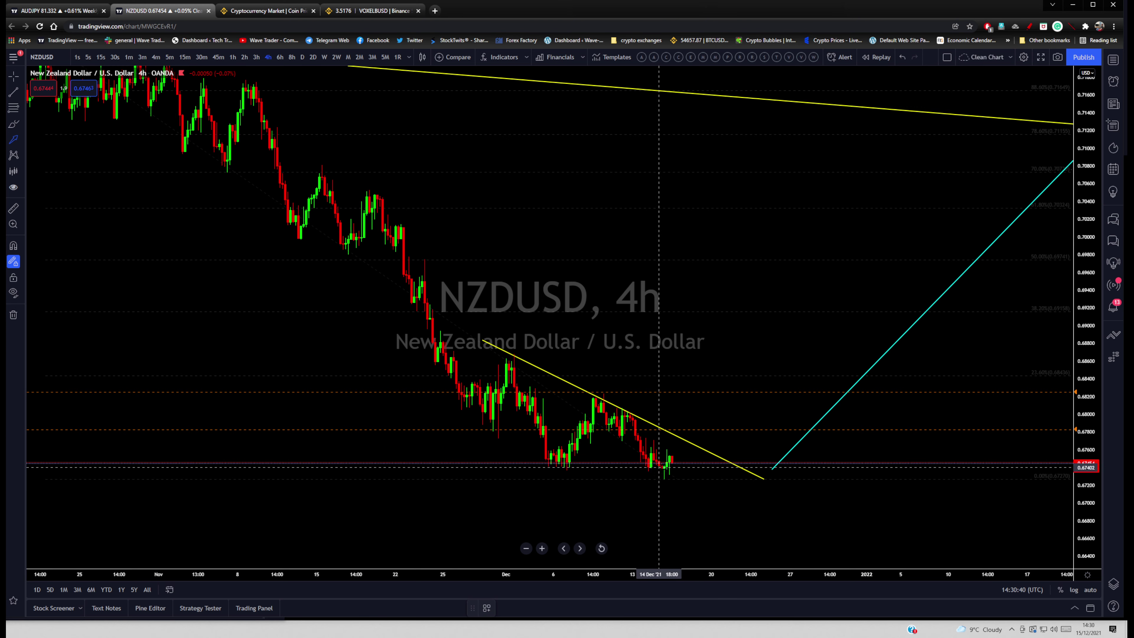
key("alt+t")
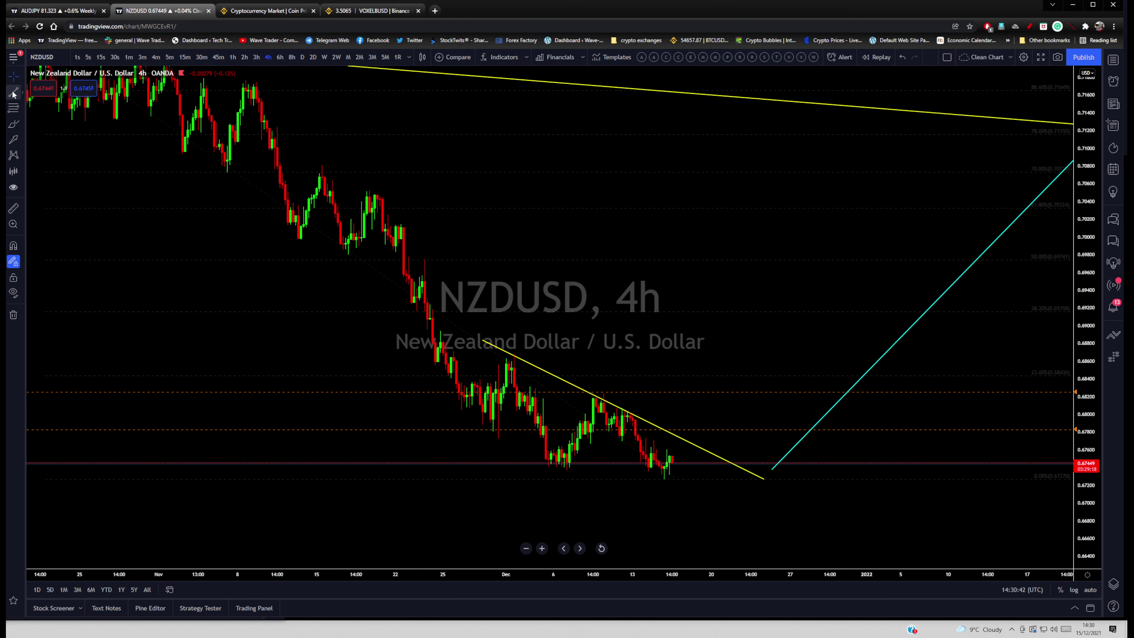
left_click_drag(527, 461, 764, 493)
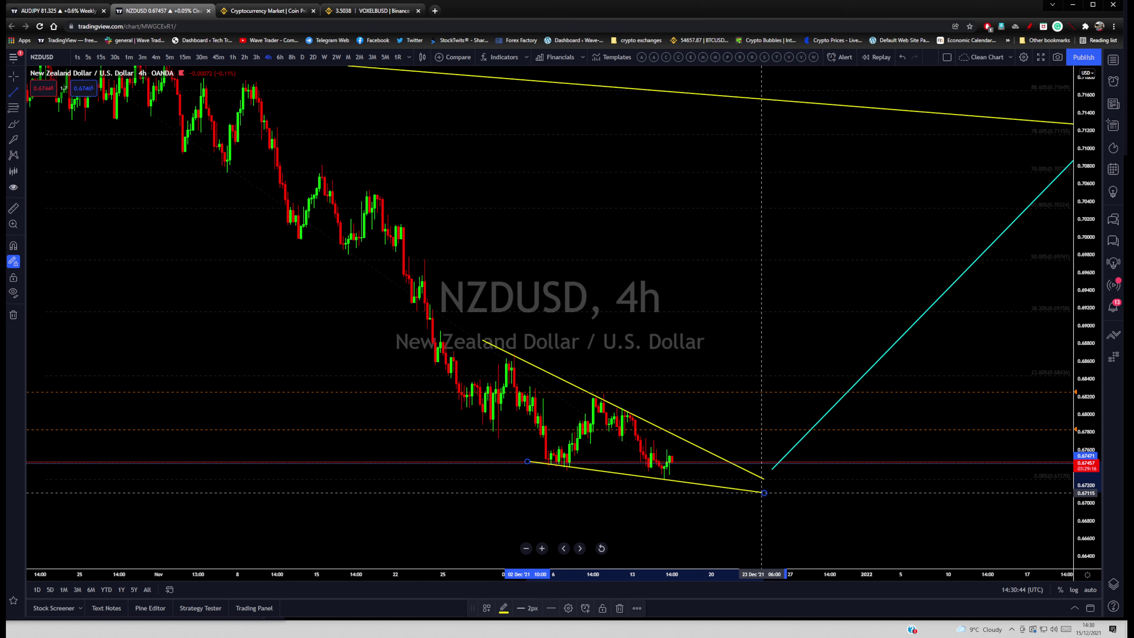
left_click_drag(528, 460, 527, 463)
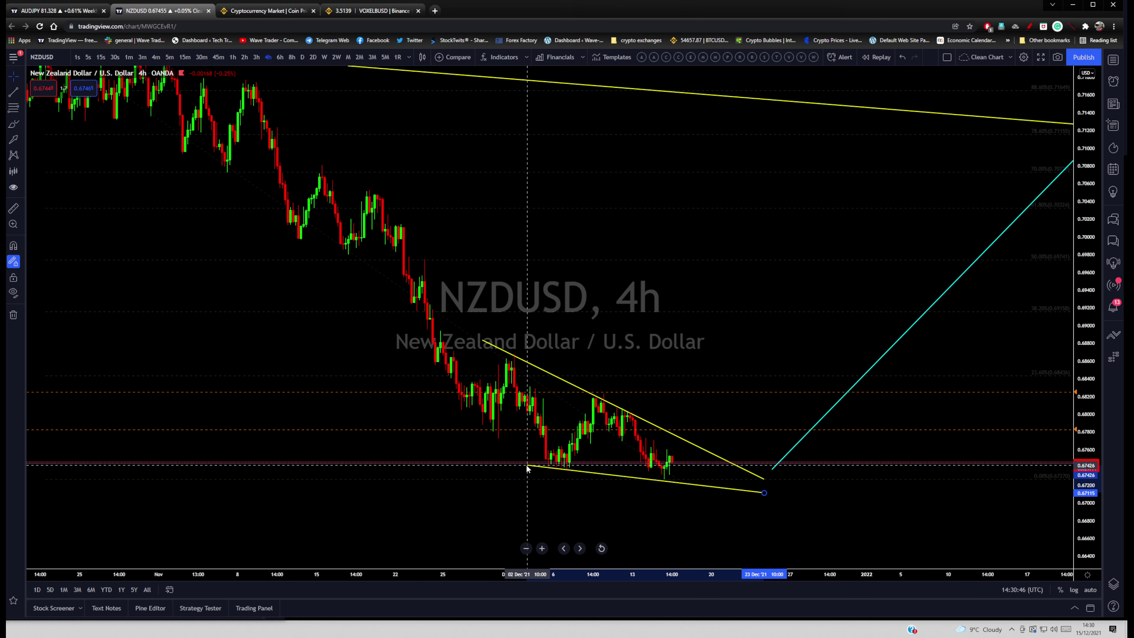
Move the wedge's upper line start to 30 Nov 2021 at 0.68752 and extend both wedge lines to about 24 December.
left_click_drag(483, 342, 493, 349)
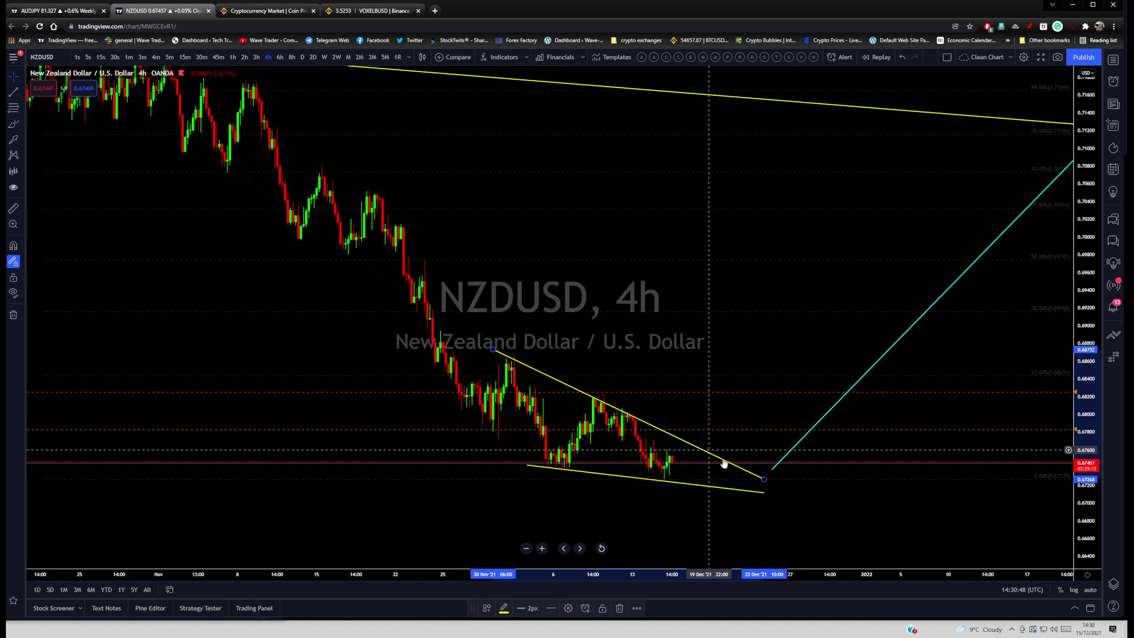
mouse_move(765, 479)
left_mouse_down()
mouse_move(775, 464)
mouse_move(777, 495)
left_mouse_up()
left_click(763, 493)
left_click(776, 501)
left_click(15, 141)
left_click_drag(674, 480, 682, 431)
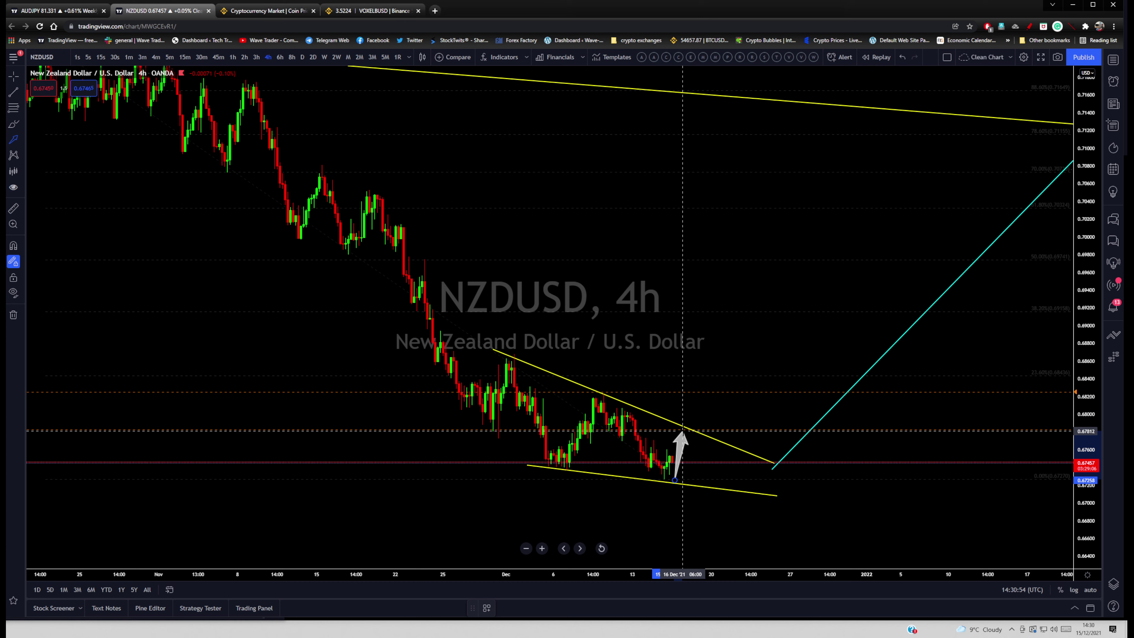
key("Escape")
Replace the long cyan arrow with one from about 0.6727 to the wedge's upper line and another continuing to about 0.6865.
left_click_drag(772, 475, 670, 370)
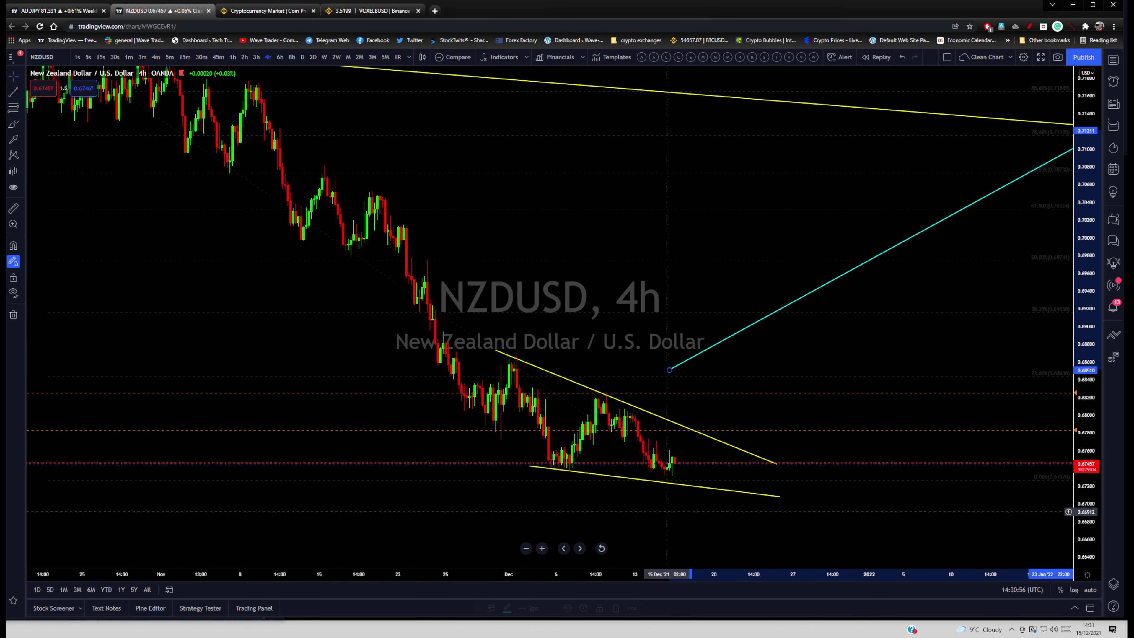
left_click(620, 608)
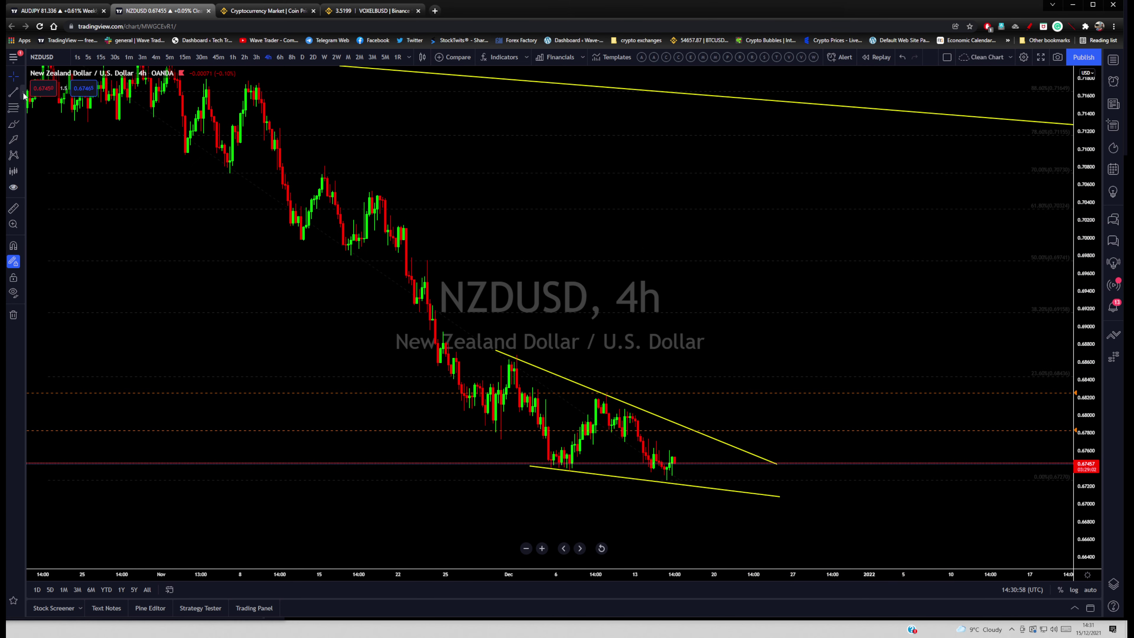
left_click(24, 95)
left_click(62, 111)
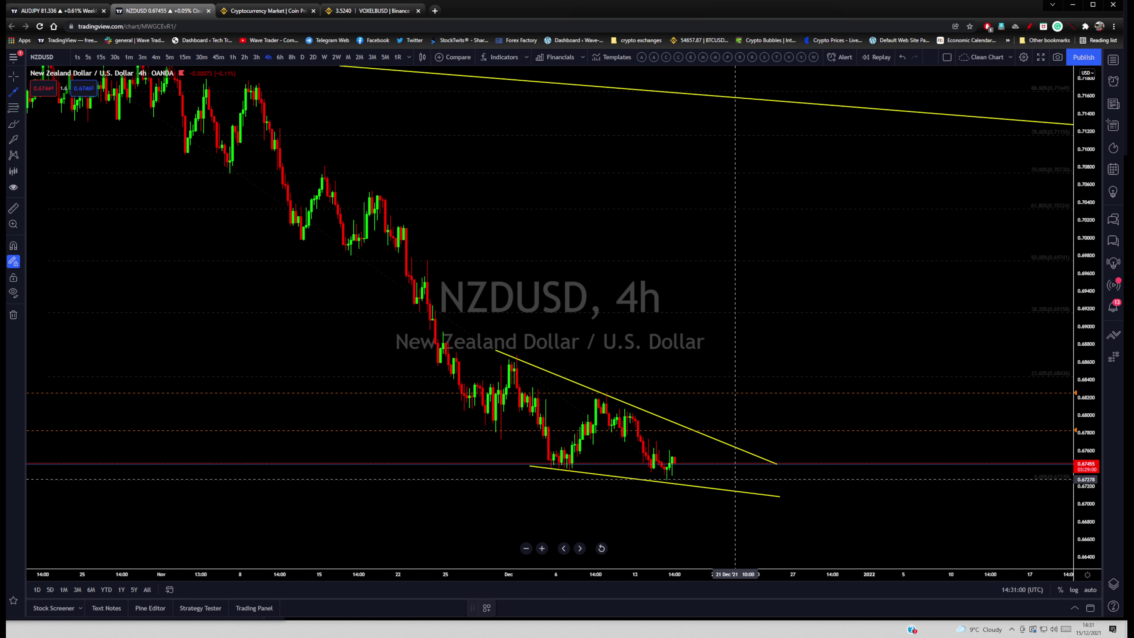
left_click(677, 480)
left_click(688, 432)
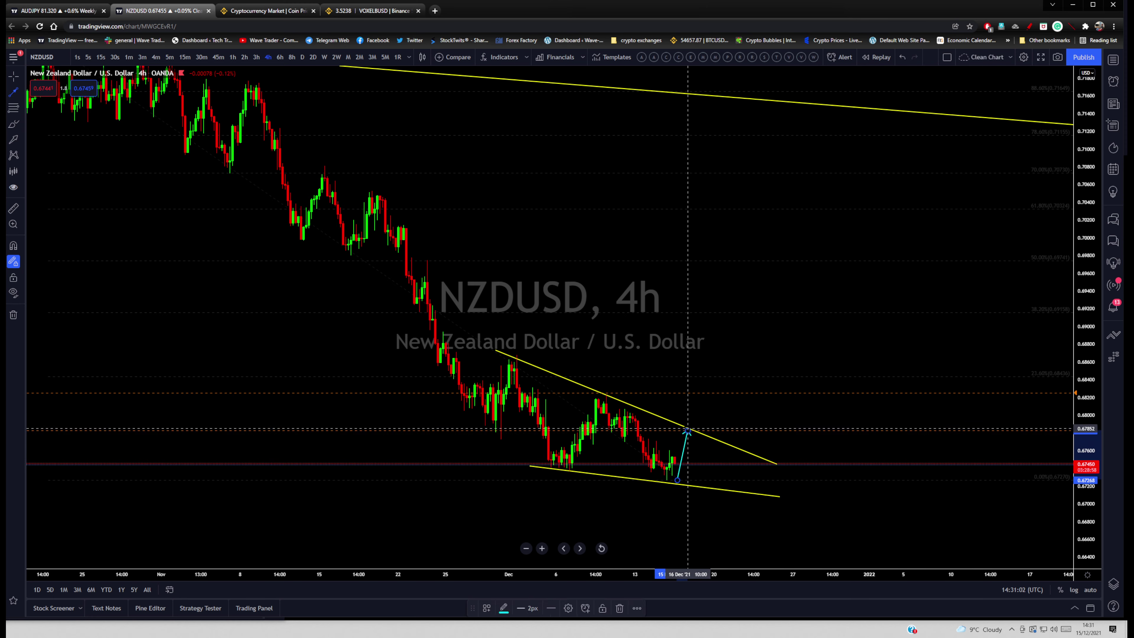
left_click(690, 427)
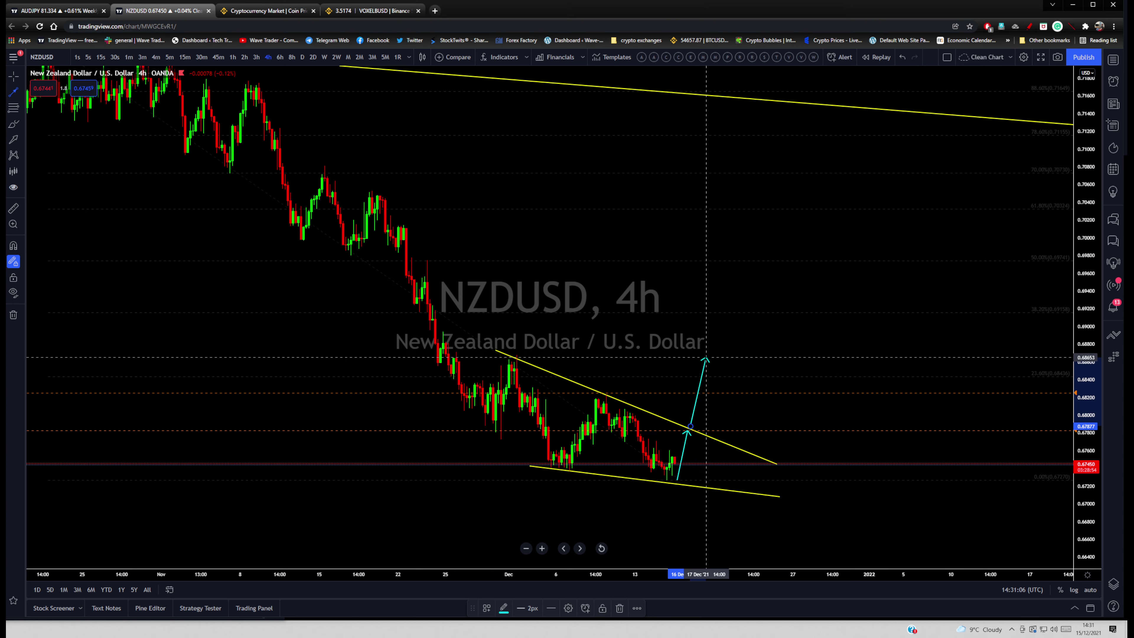
left_click(706, 358)
Mark the early December and mid-November swing highs with horizontal rays extending forward.
left_click(22, 94)
left_click(67, 212)
left_click(516, 355)
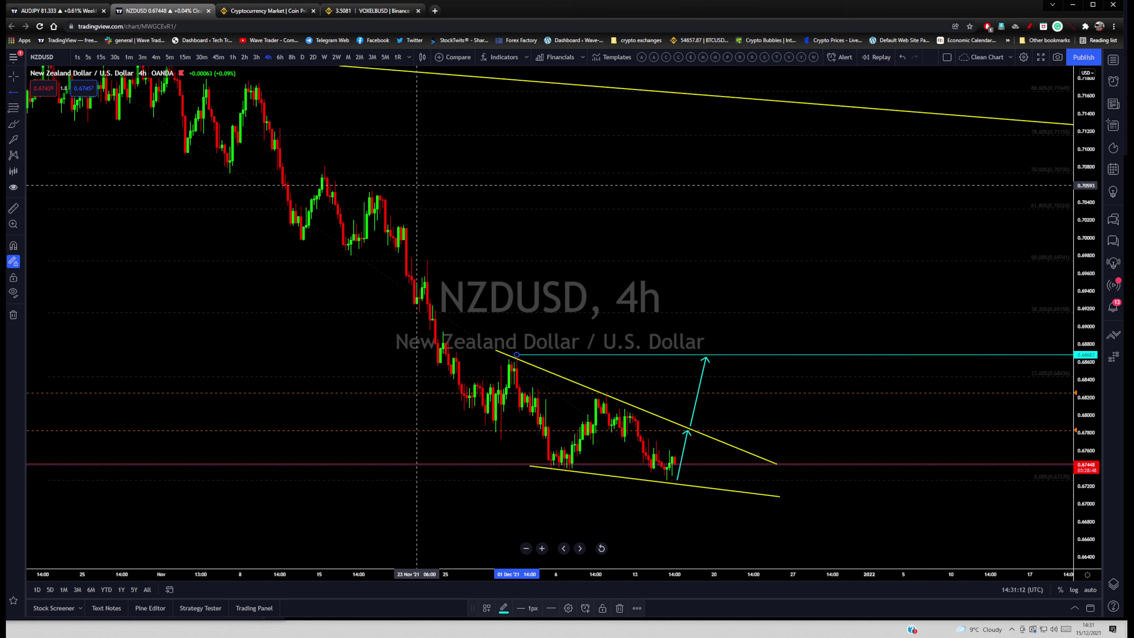
left_click(325, 166)
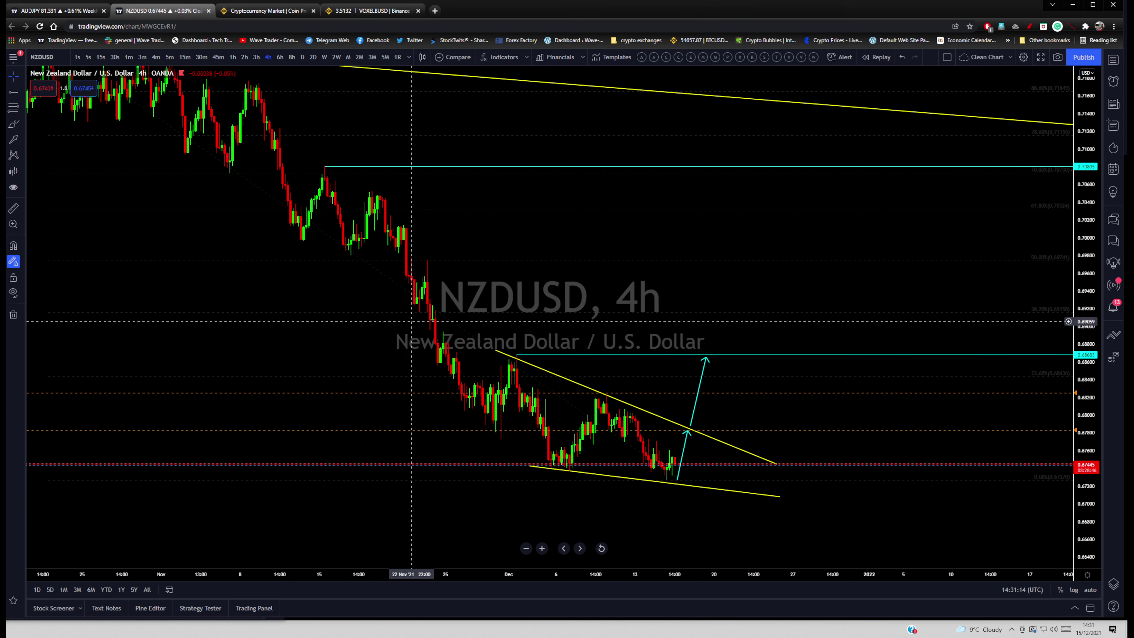
Draw a Fibonacci retracement over the December upswing, from the 6 December low to around the 9 December high.
left_click(13, 107)
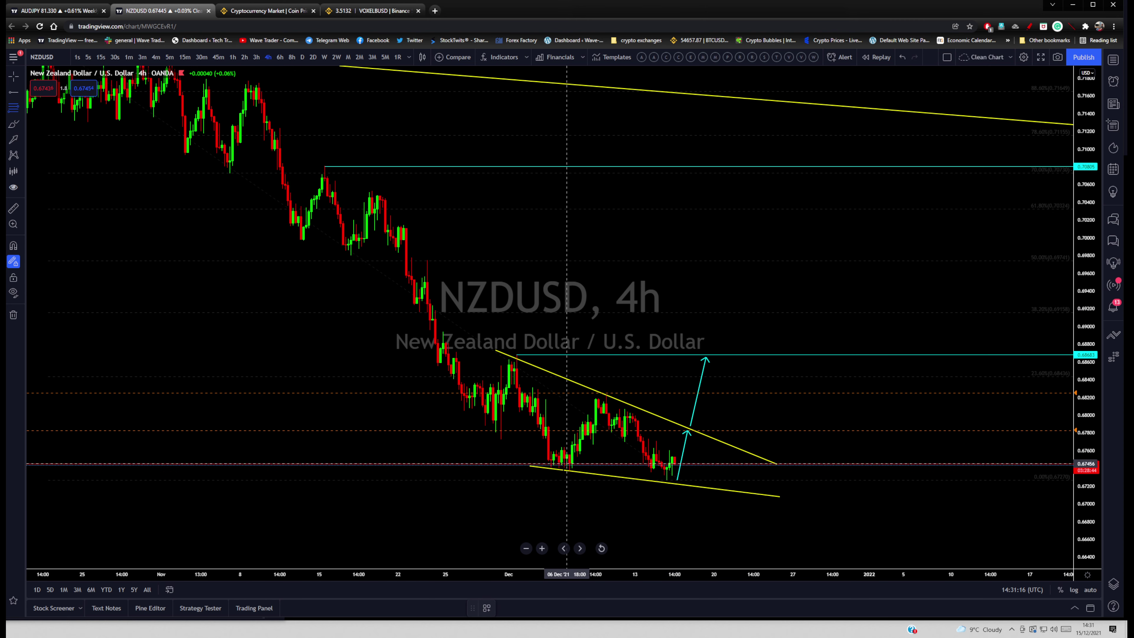
left_click(570, 468)
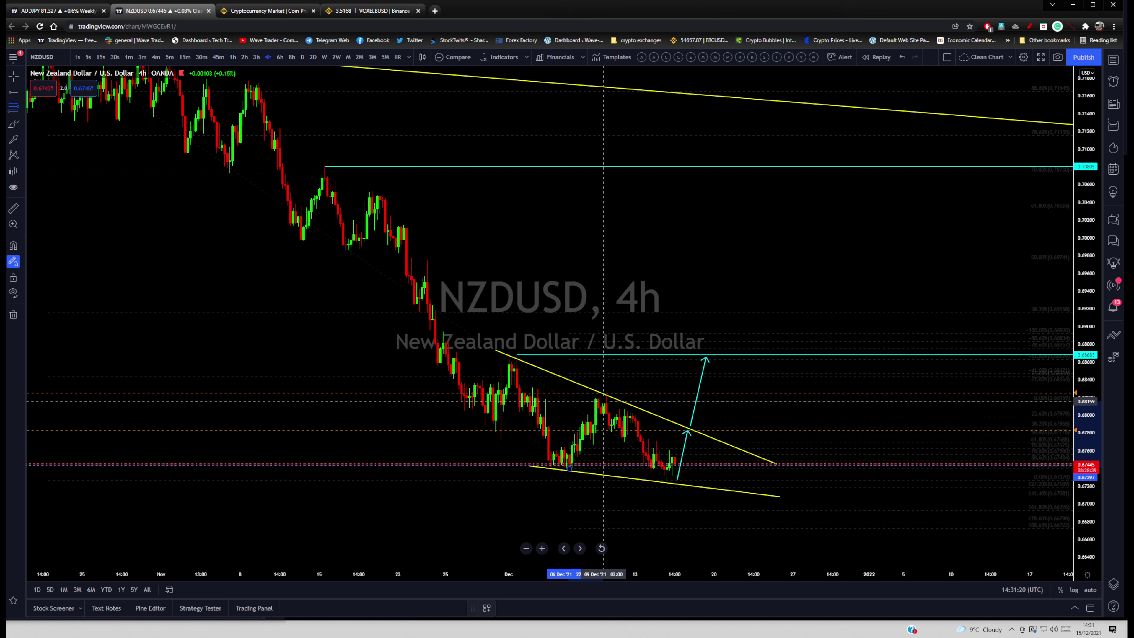
left_click(606, 395)
left_click(611, 379)
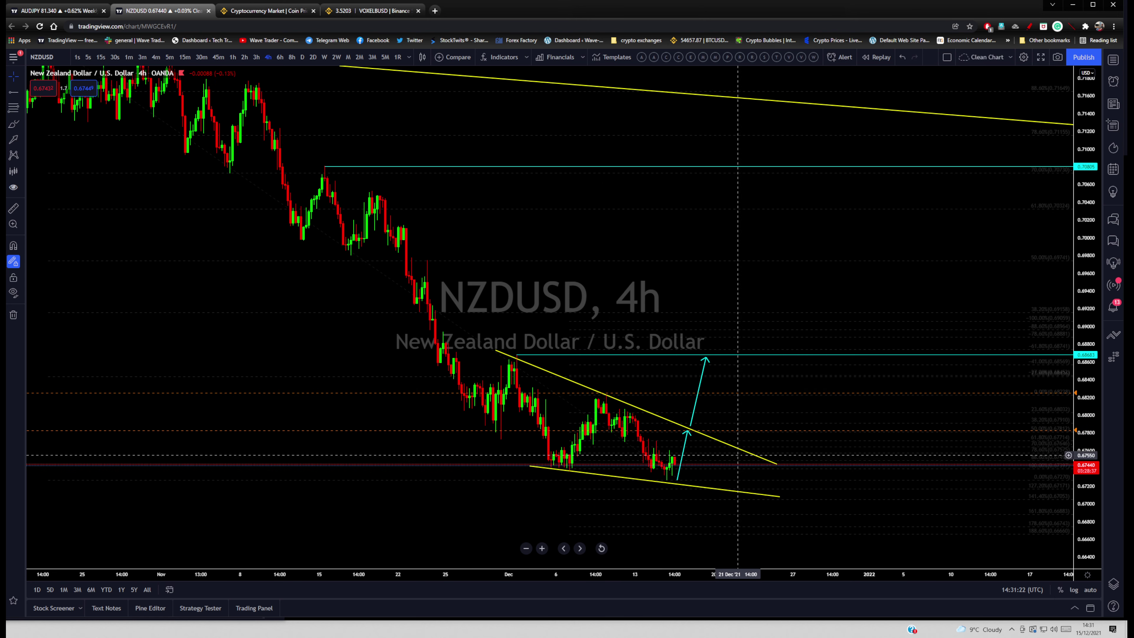
Draw an arrow from the 15 December low up to about 0.682 and highlight the December upswing and earlier highs freehand.
left_click(22, 92)
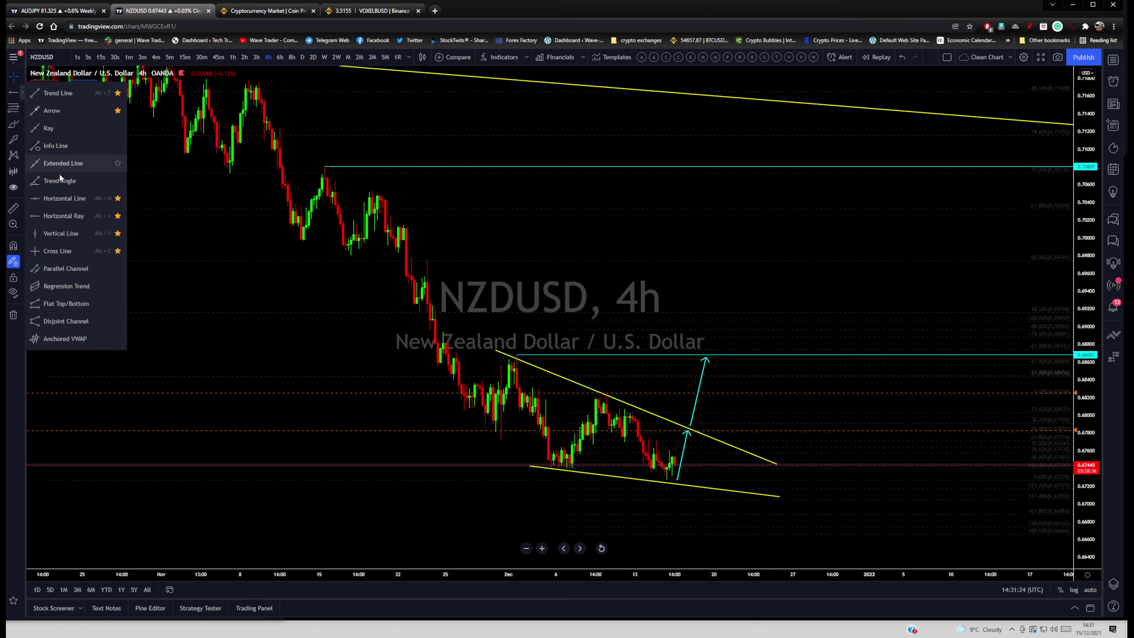
left_click(43, 112)
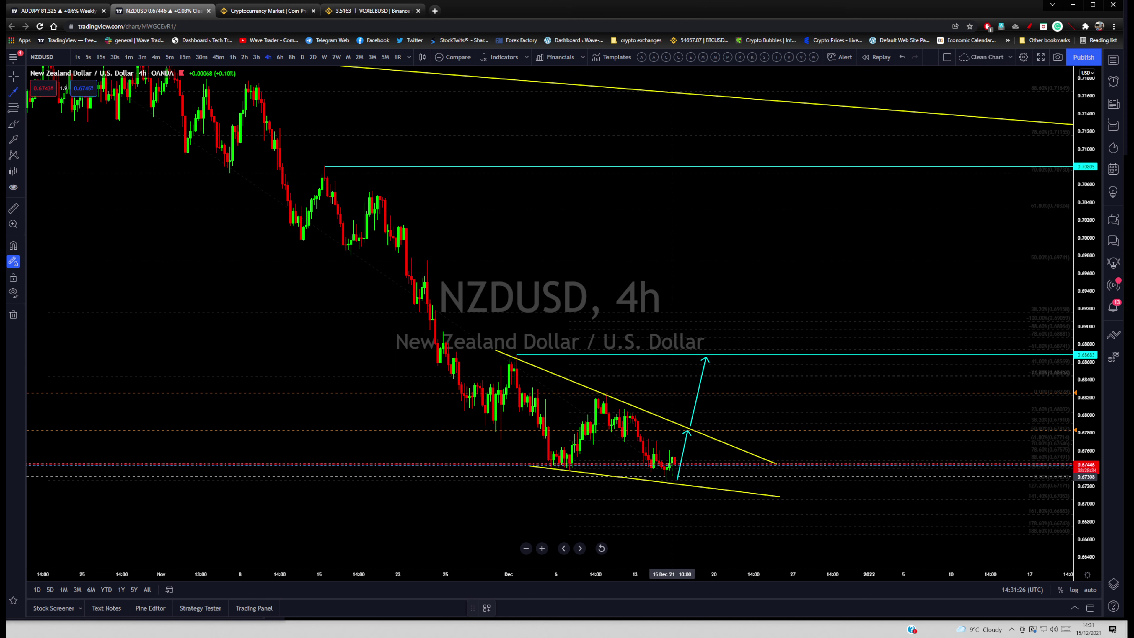
left_click(670, 481)
left_click(688, 395)
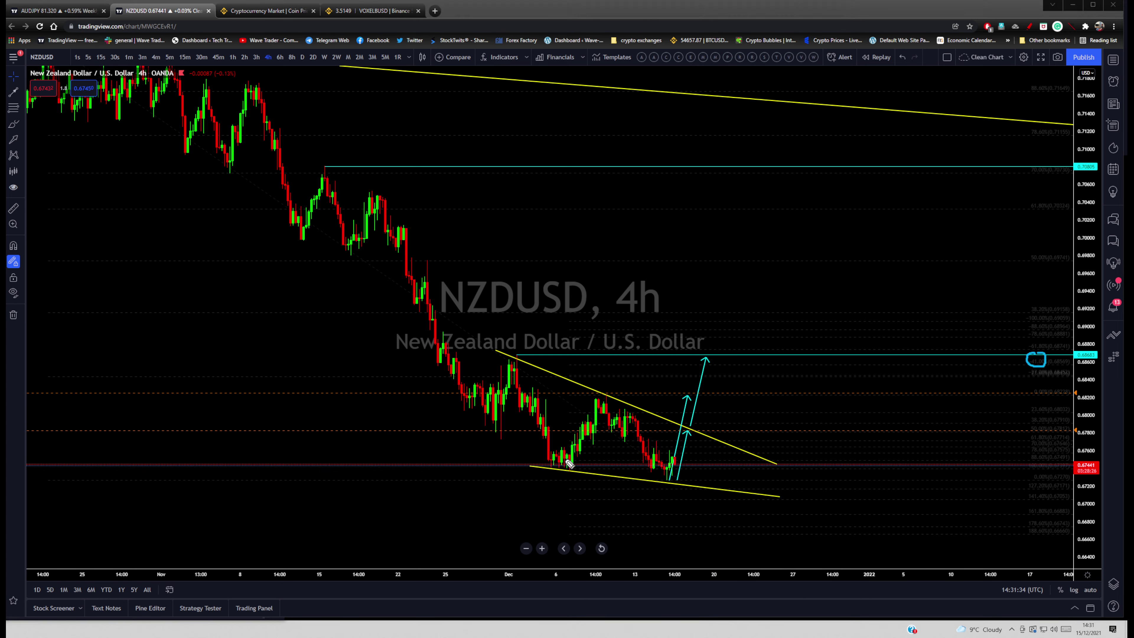
left_click_drag(602, 411, 608, 394)
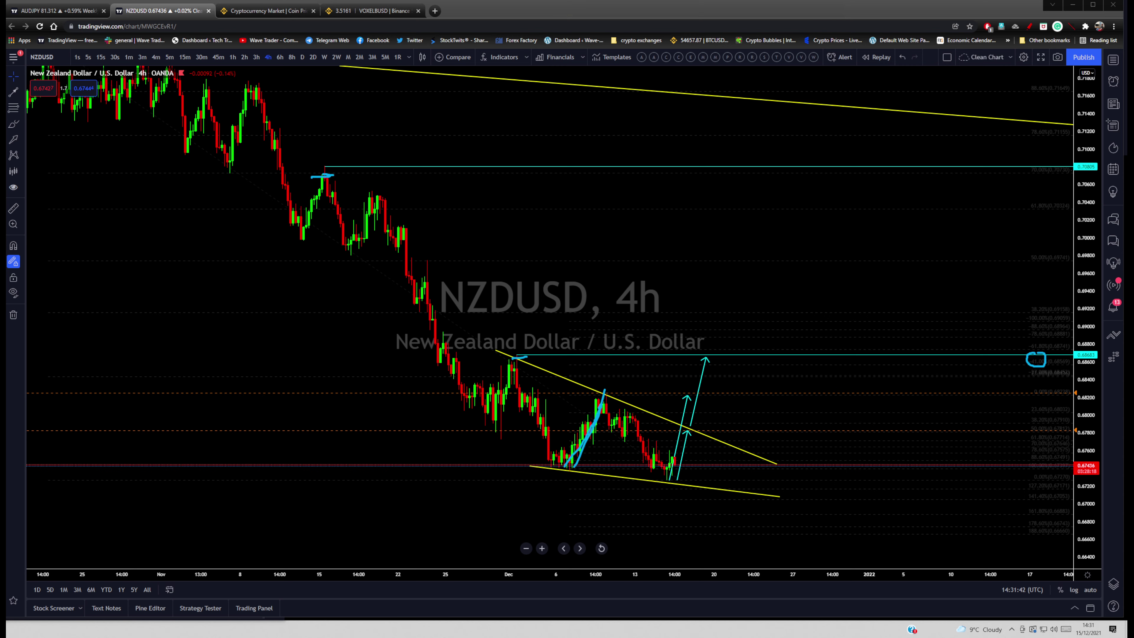
Undo the newest arrow, the Fibonacci retracement over the December upswing and the two horizontal rays.
left_click(903, 57)
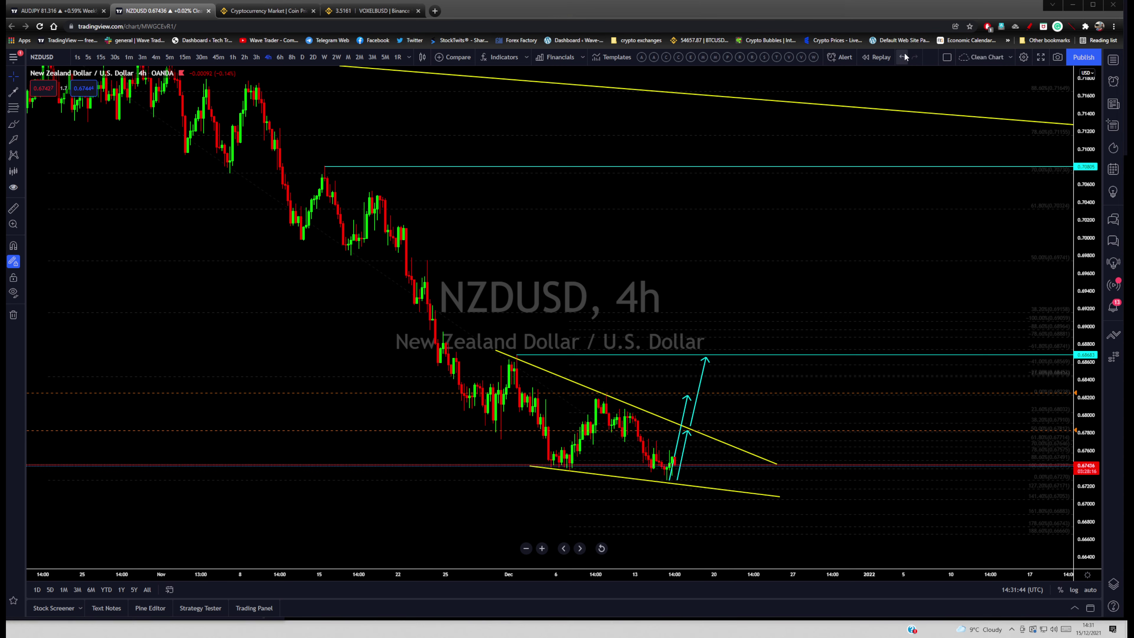
left_click(902, 57)
left_click(903, 57)
left_click(902, 58)
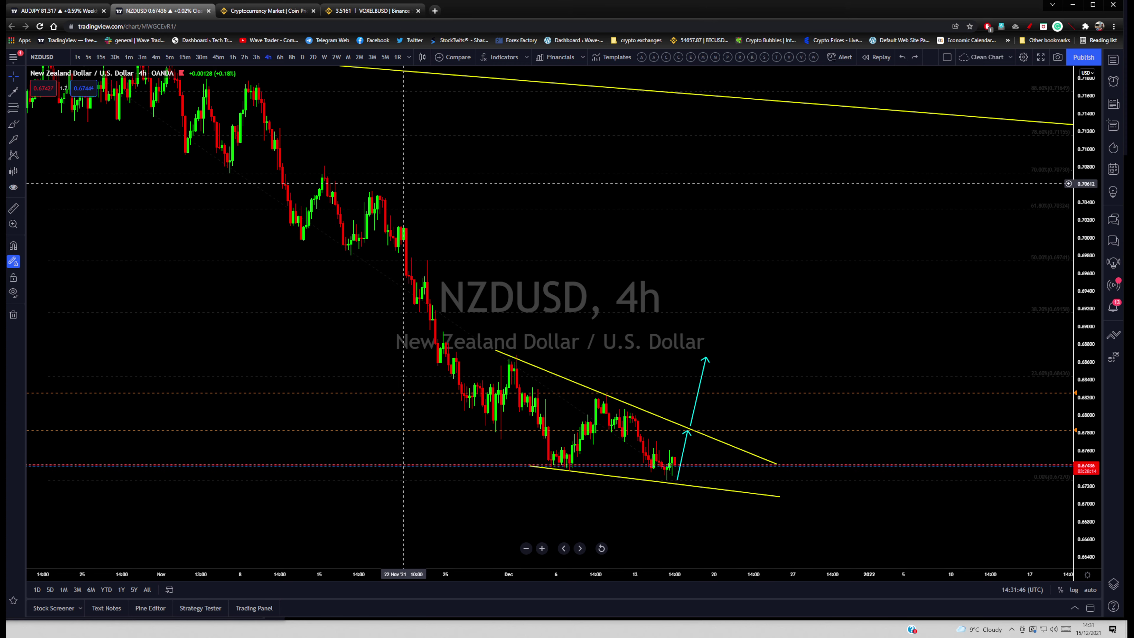
Add an arrow path down to wedge support and back up to about 0.7074, and raise the first breakout arrow to that level.
mouse_move(692, 431)
left_mouse_down()
mouse_move(735, 489)
mouse_move(800, 292)
mouse_move(814, 174)
left_mouse_up()
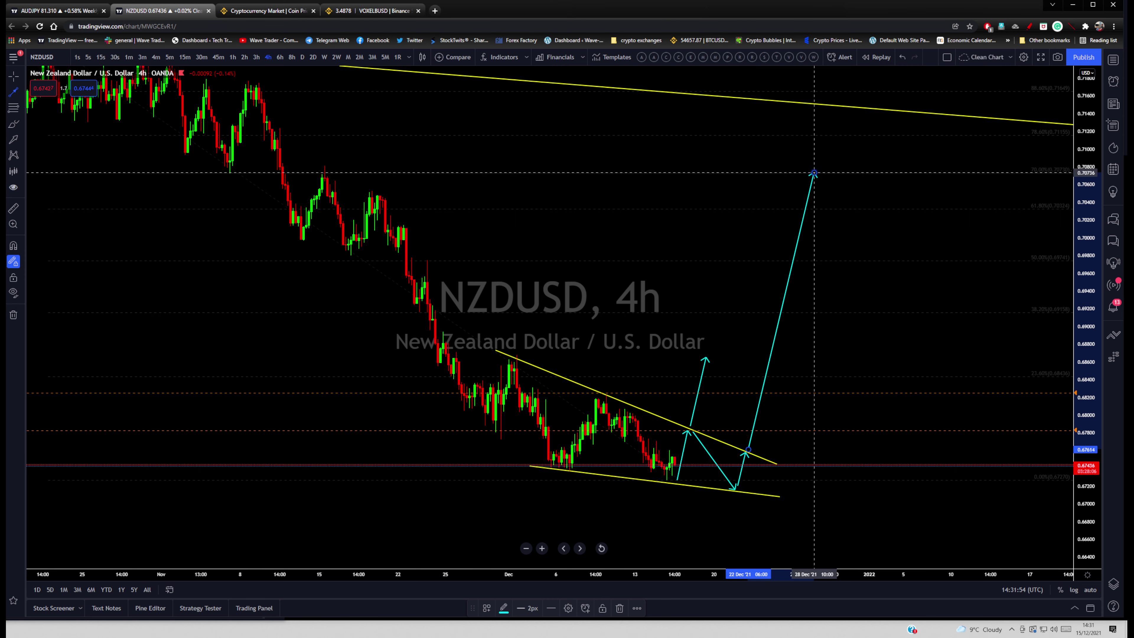
left_click_drag(705, 358, 754, 175)
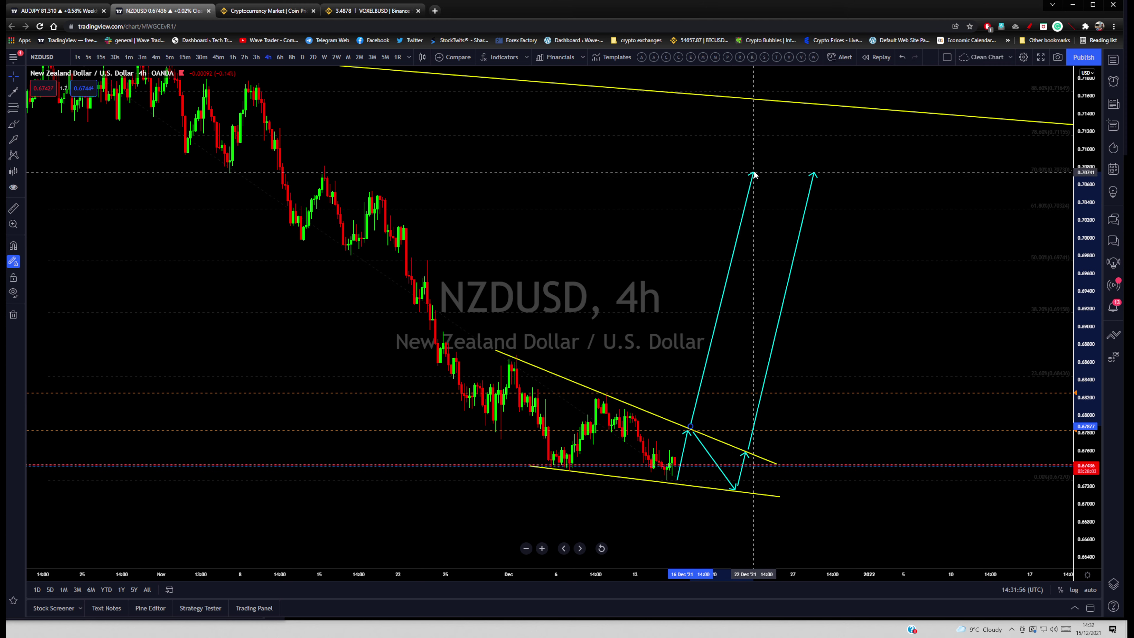
Switch to the 1h chart and shift the upper wedge line's start slightly forward along the slope to about 0.687.
left_click(233, 57)
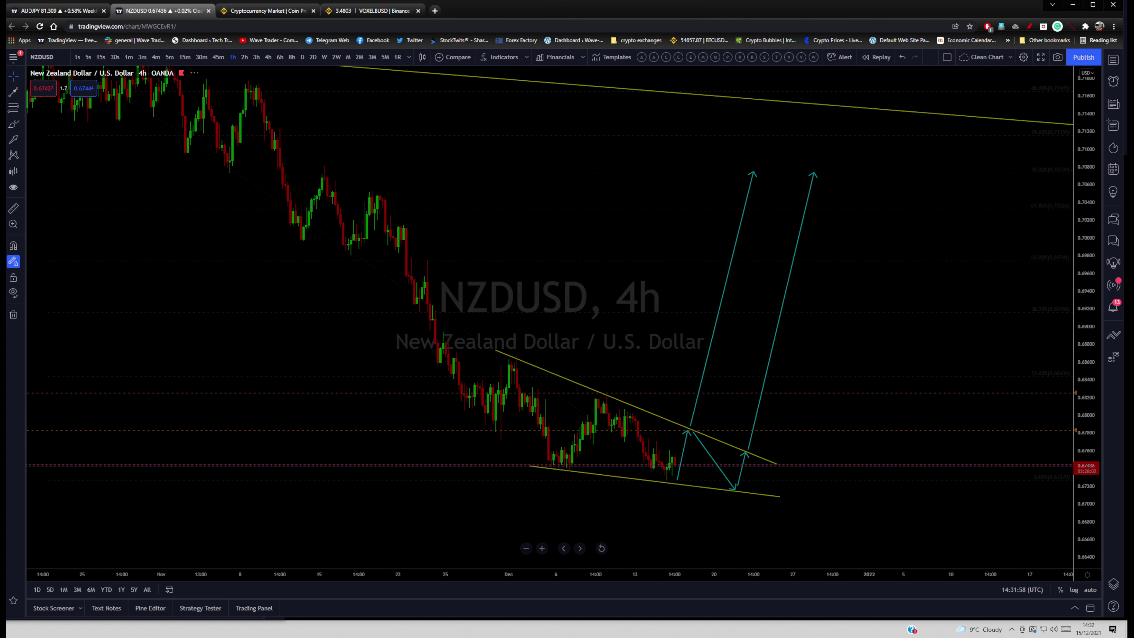
left_click(601, 548)
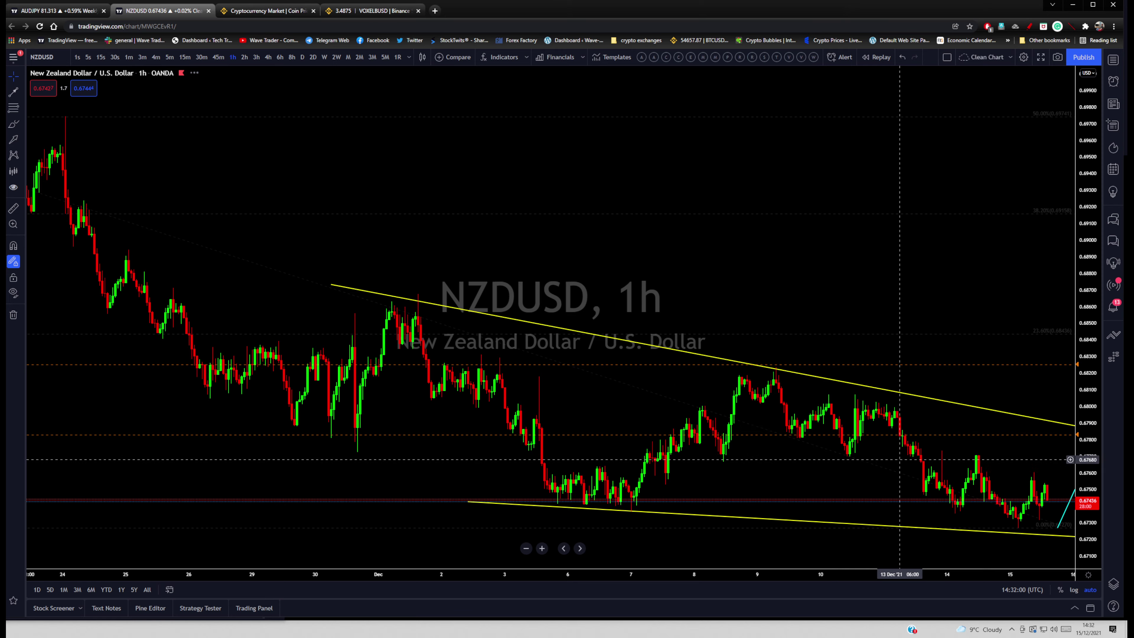
left_click_drag(959, 451, 791, 436)
scroll(1059, 518, "down", 1)
left_click_drag(1088, 522, 1088, 495)
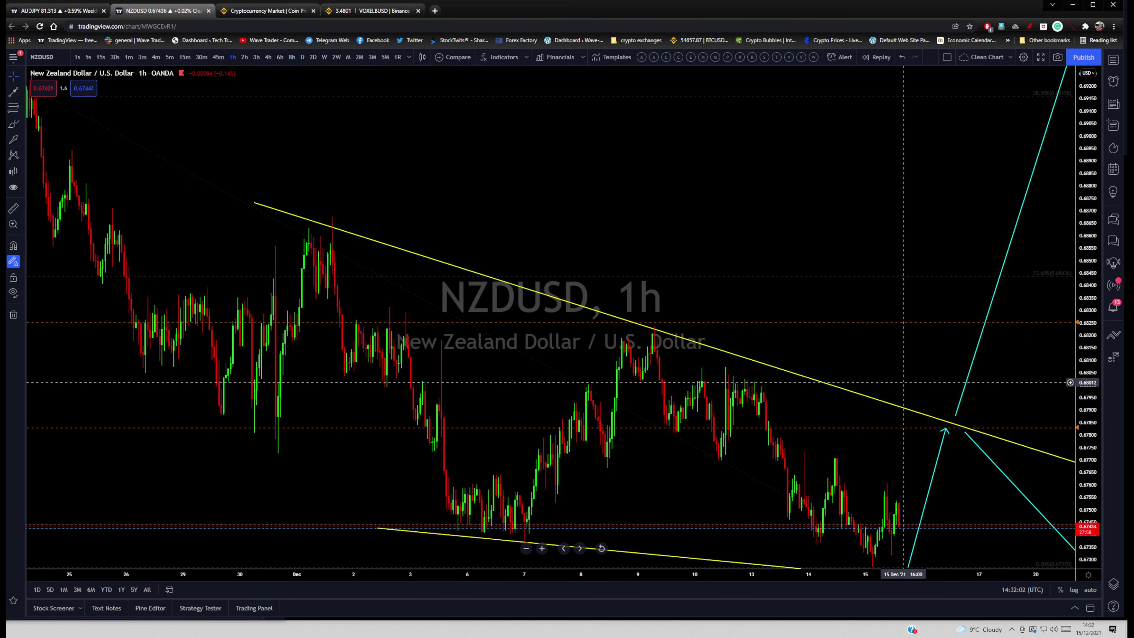
scroll(903, 382, "right", 3)
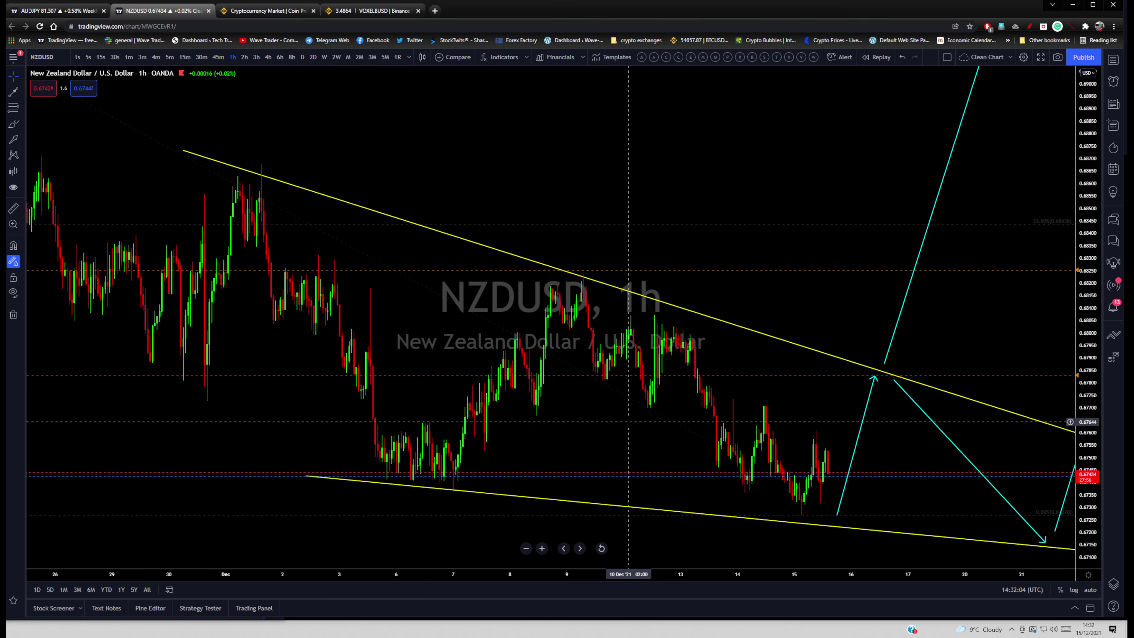
scroll(625, 425, "right", 2)
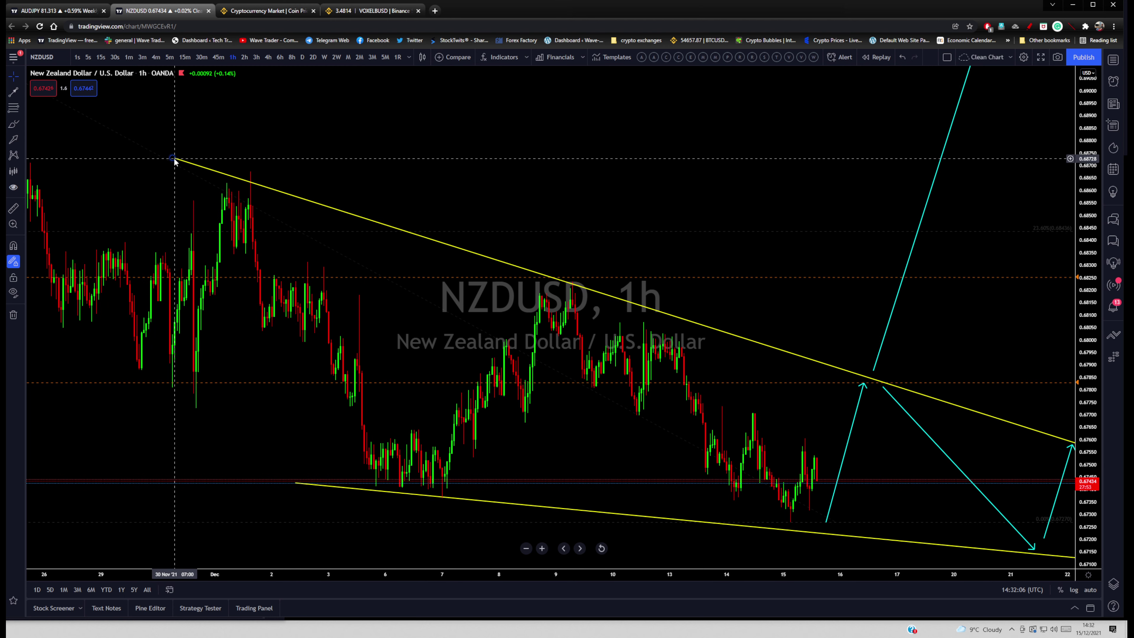
left_click_drag(175, 161, 185, 165)
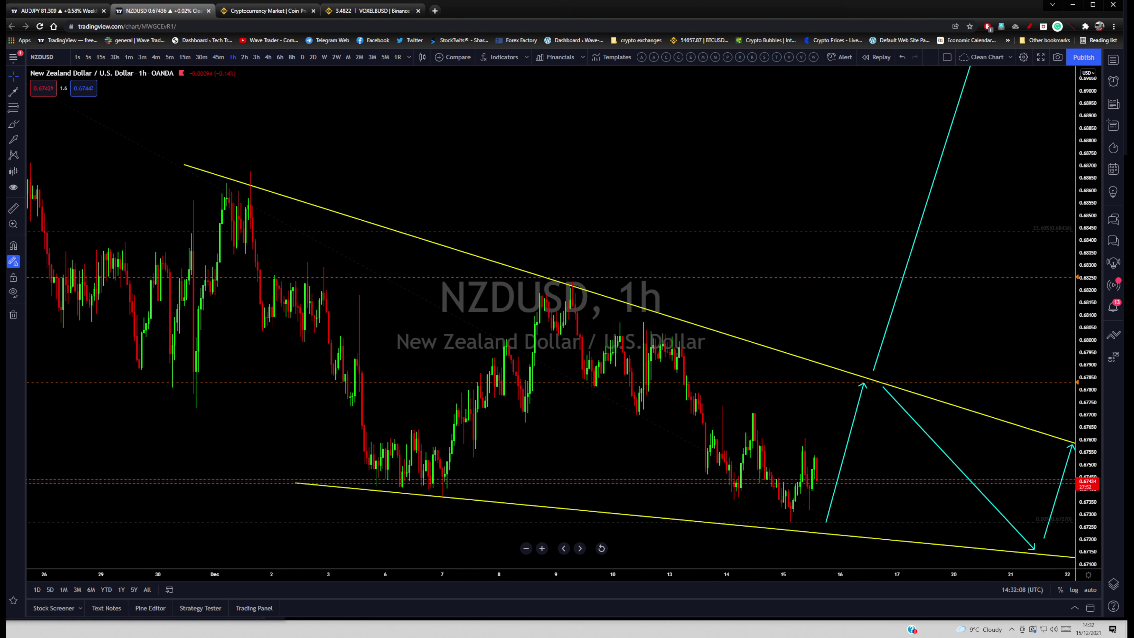
Trace the rise from 7 December and the decline to 15 December freehand, and highlight the swing top between them.
left_click_drag(433, 481, 542, 306)
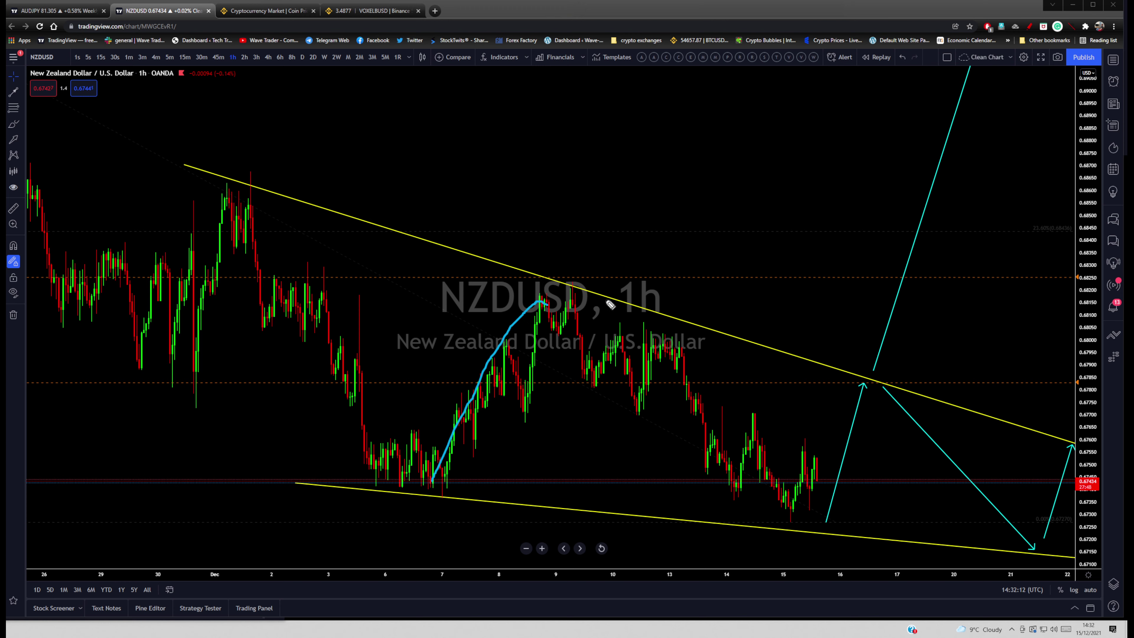
mouse_move(566, 311)
left_mouse_down()
mouse_move(714, 467)
mouse_move(787, 515)
left_mouse_up()
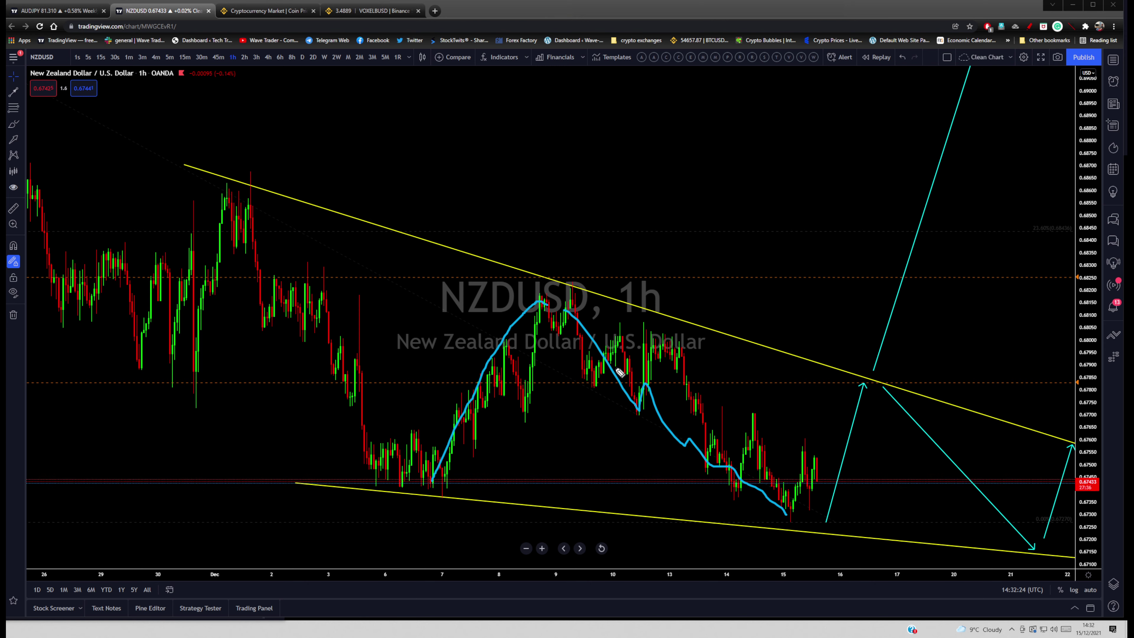
mouse_move(556, 326)
left_mouse_down()
mouse_move(536, 323)
mouse_move(580, 315)
mouse_move(536, 328)
left_mouse_up()
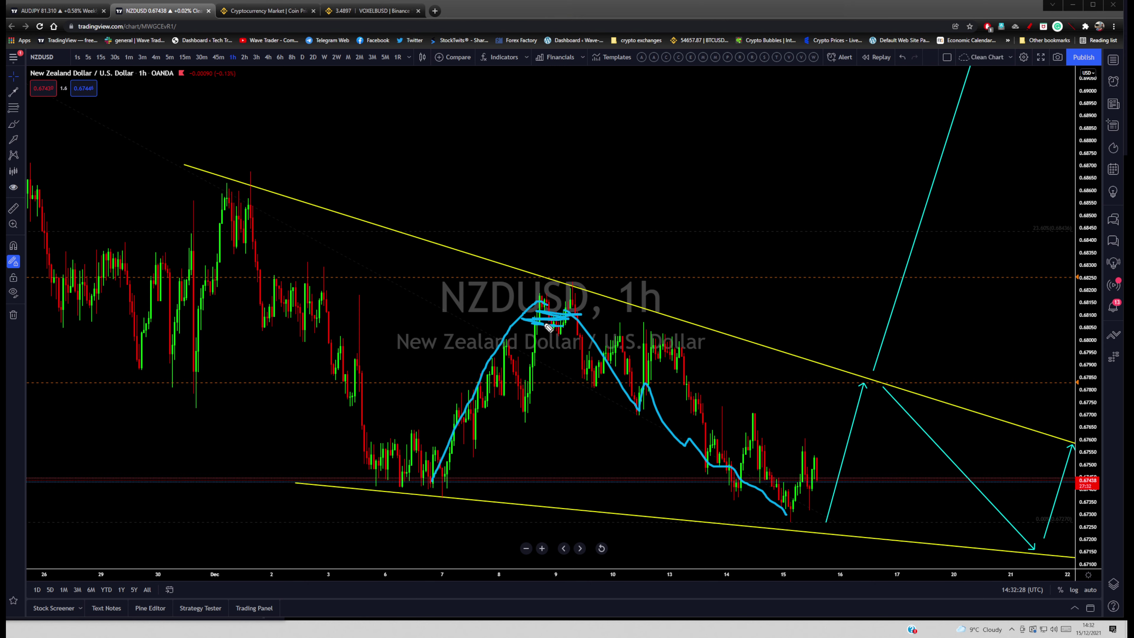
Sketch a freehand dip to the lower wedge line and rally through the upper line, then clear the freehand marks.
left_click_drag(820, 519, 846, 142)
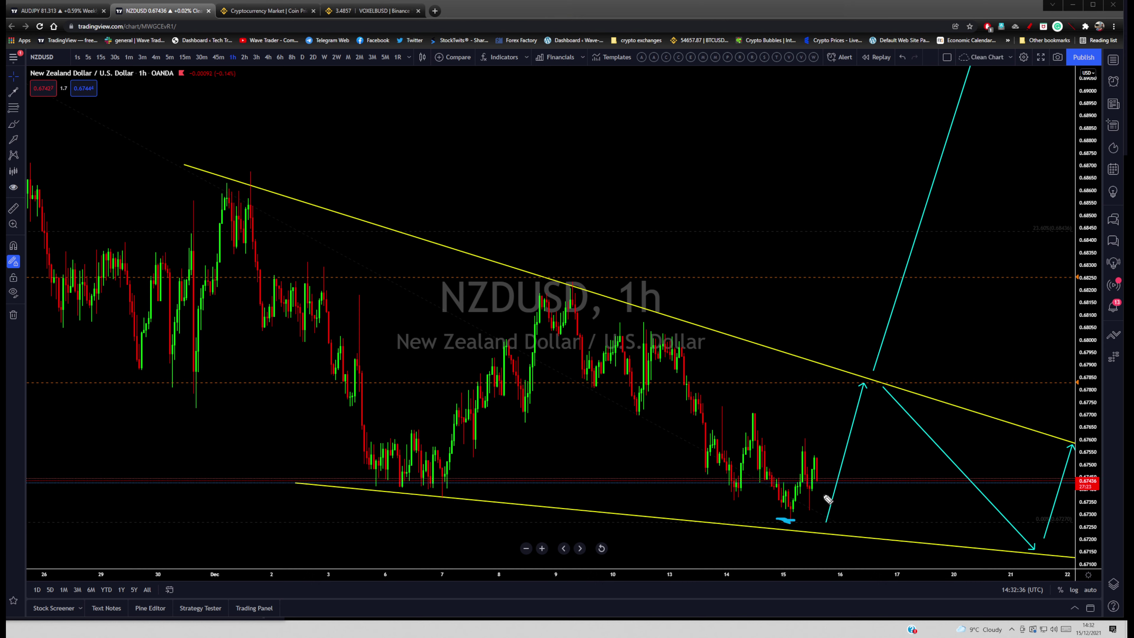
mouse_move(844, 528)
left_mouse_down()
mouse_move(843, 539)
mouse_move(842, 246)
left_mouse_up()
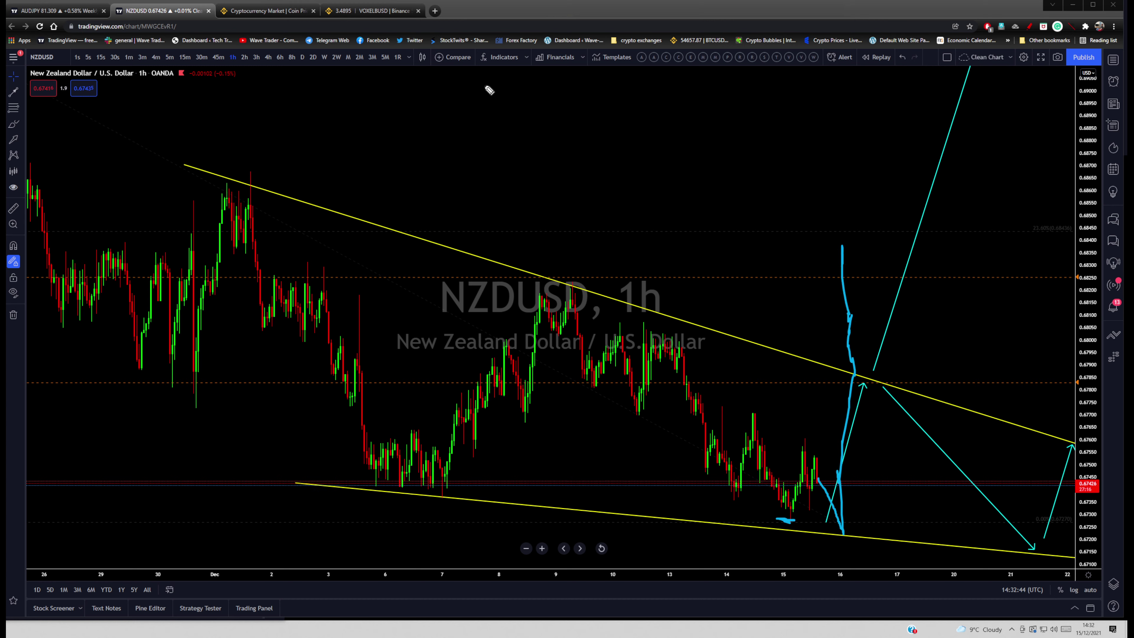
key("Escape")
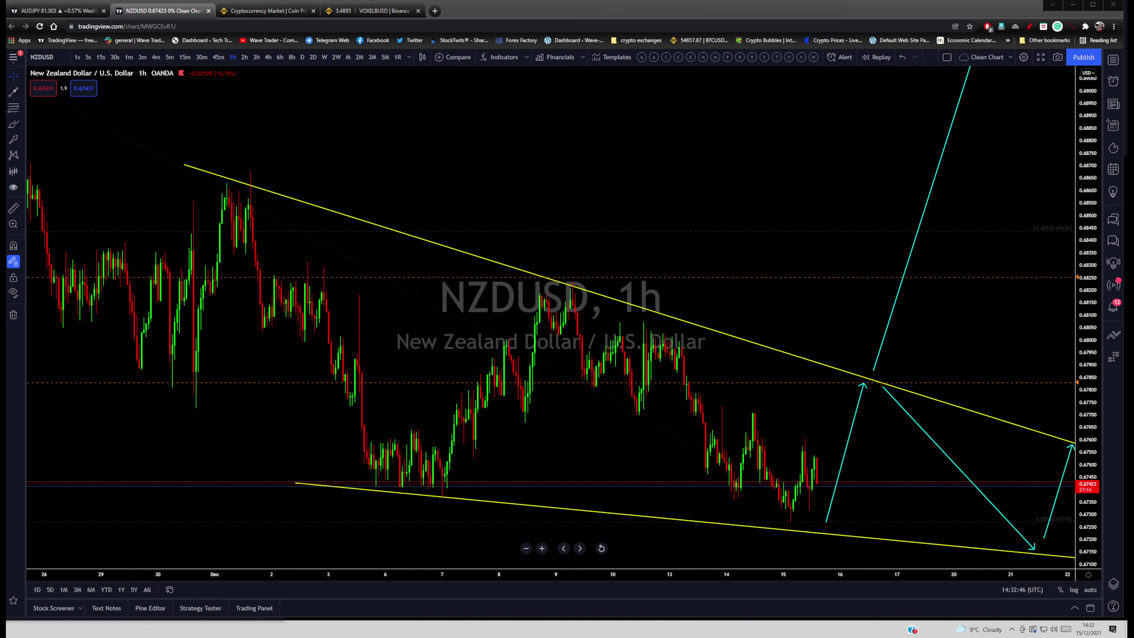
Switch back to the 4h chart and review the wedge with both projected upward paths against the long descending trend line.
left_click(269, 57)
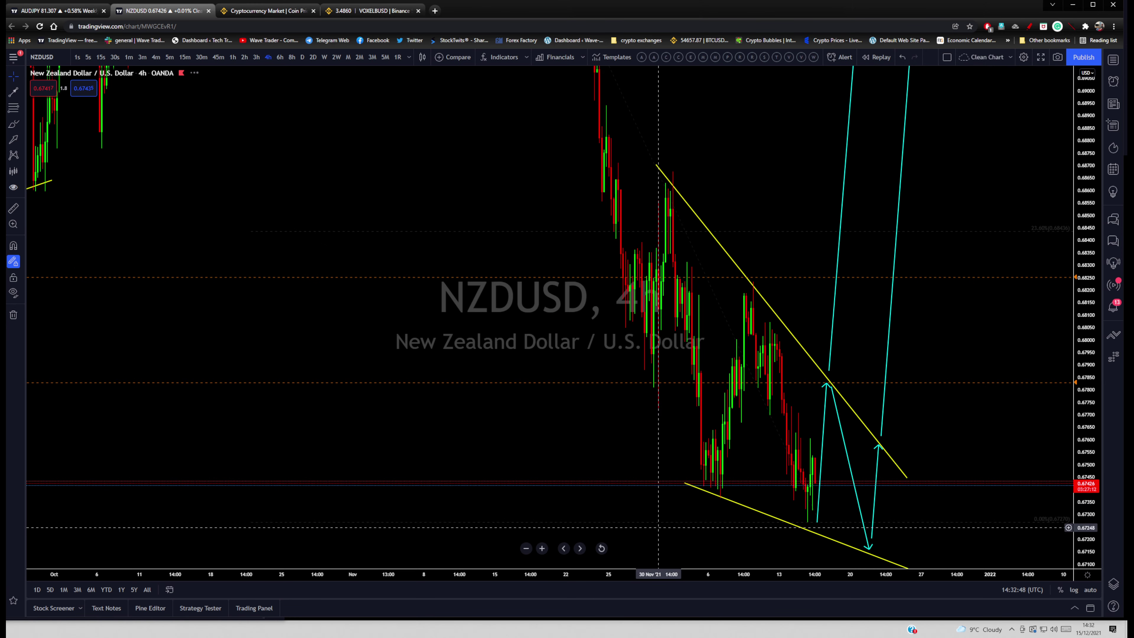
left_click(602, 549)
left_click_drag(960, 331, 703, 333)
scroll(705, 337, "down", 1)
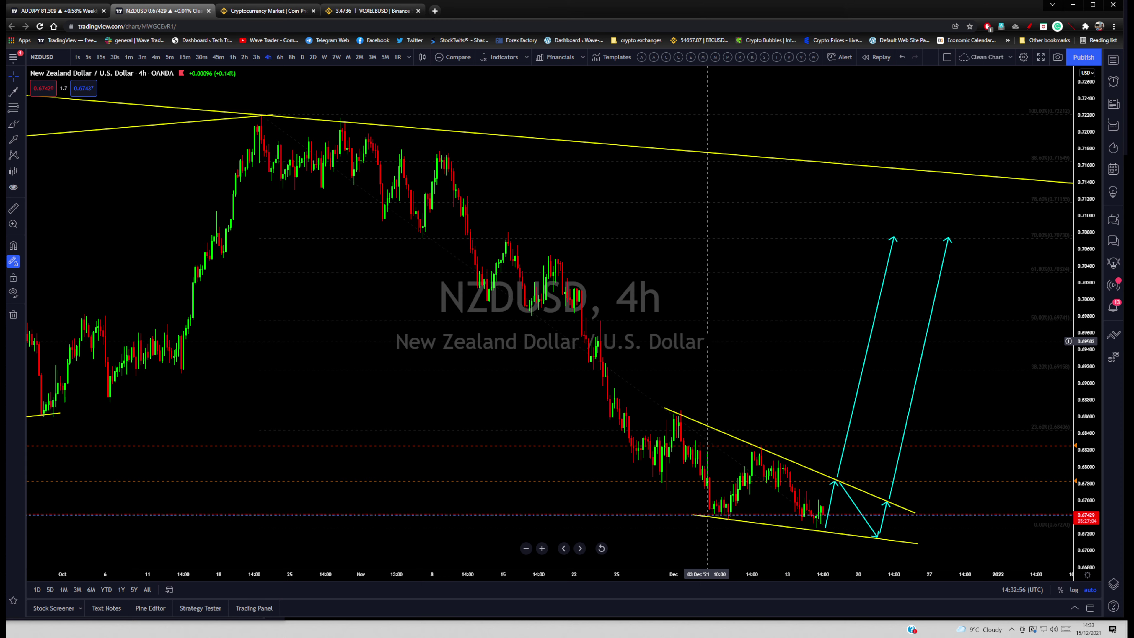
scroll(676, 346, "down", 2)
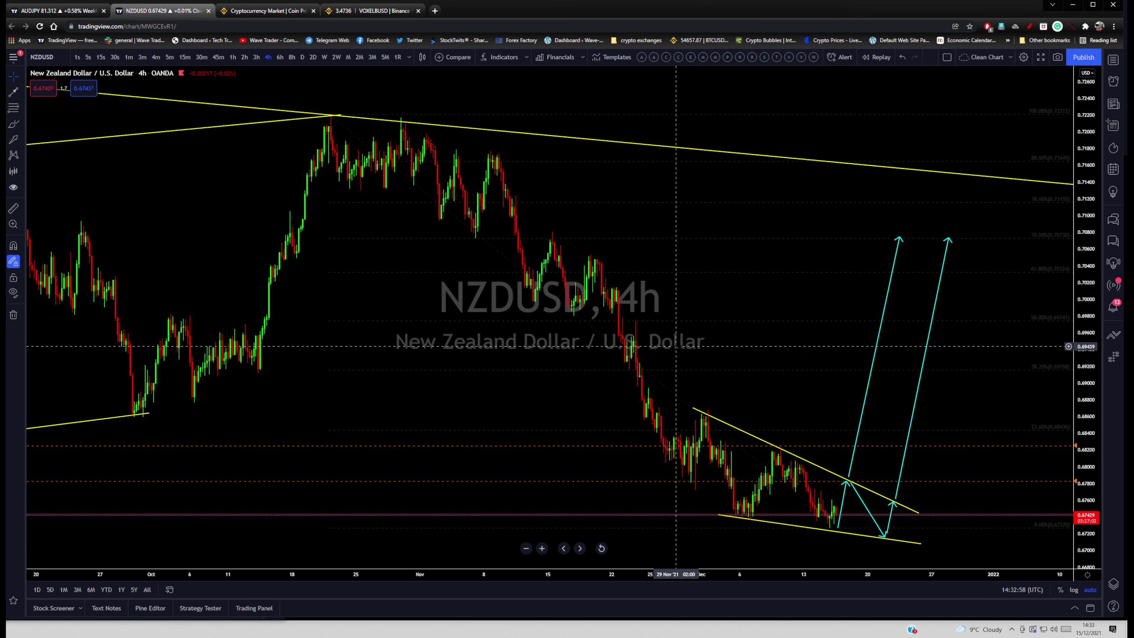
scroll(676, 346, "down", 1)
Switch to the daily chart and examine the wedge and projected upward moves in relation to the 2021 trend lines.
left_click(303, 57)
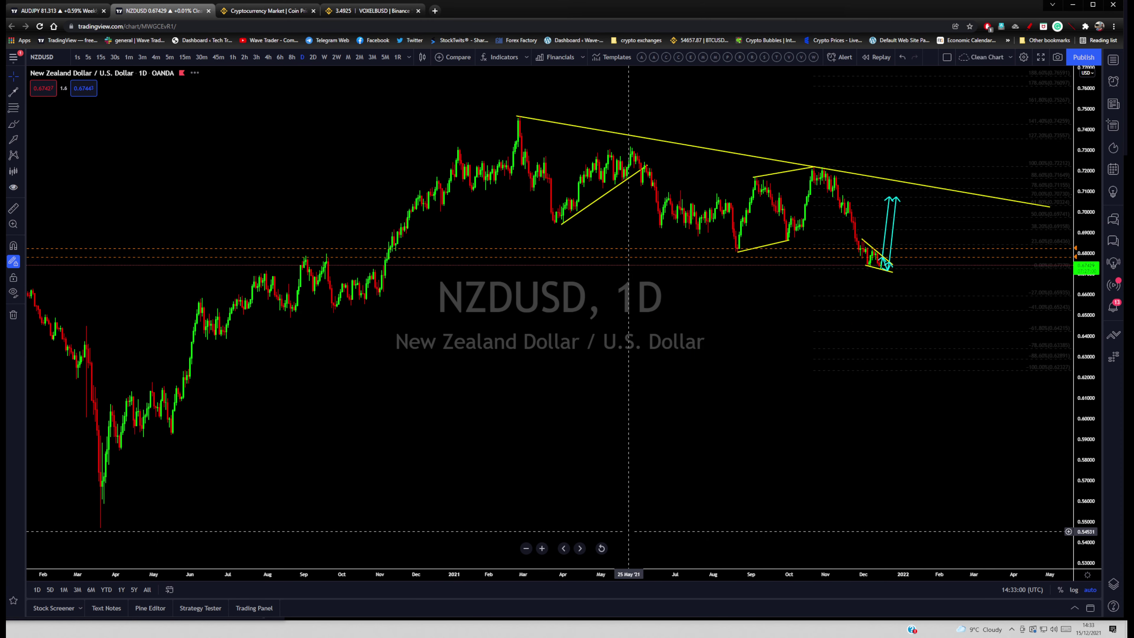
left_click(601, 548)
scroll(869, 471, "up", 1)
left_click_drag(806, 484, 608, 505)
scroll(916, 453, "down", 2)
left_click_drag(1092, 422, 1092, 408)
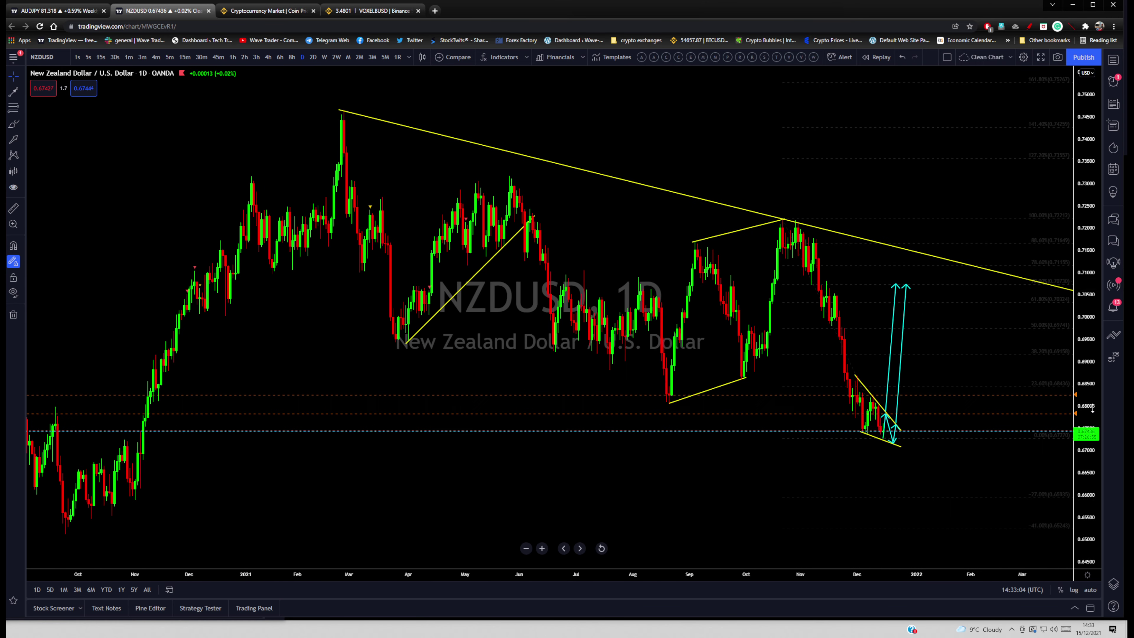
scroll(1010, 461, "up", 1)
left_click_drag(992, 482, 940, 509)
left_click_drag(1087, 485, 1086, 480)
left_click_drag(1004, 508, 981, 516)
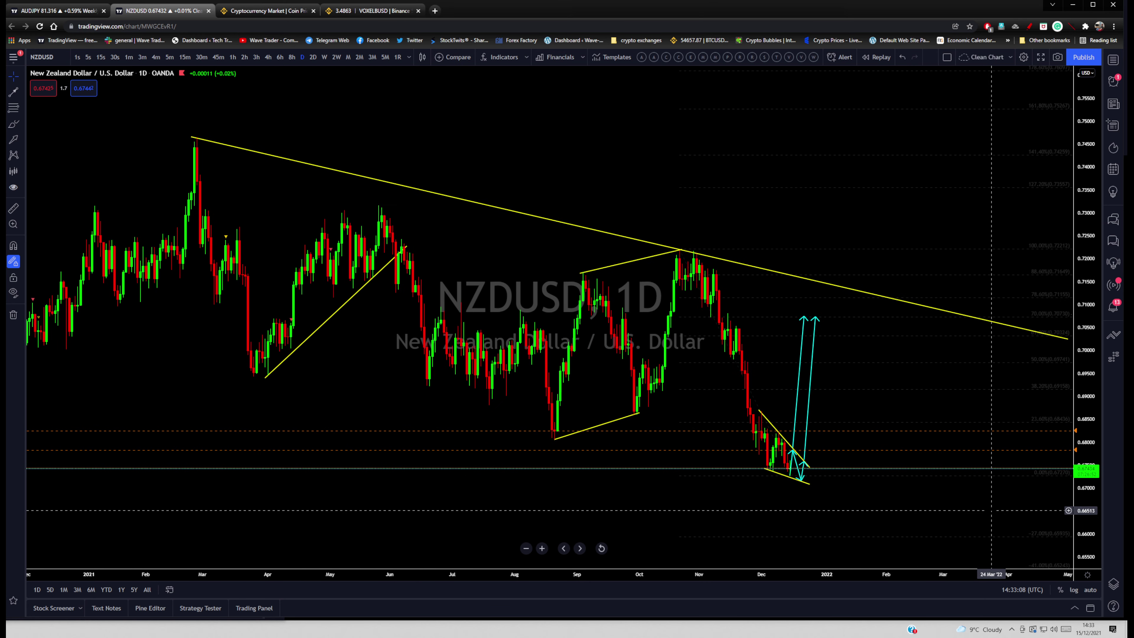
scroll(1003, 523, "up", 3)
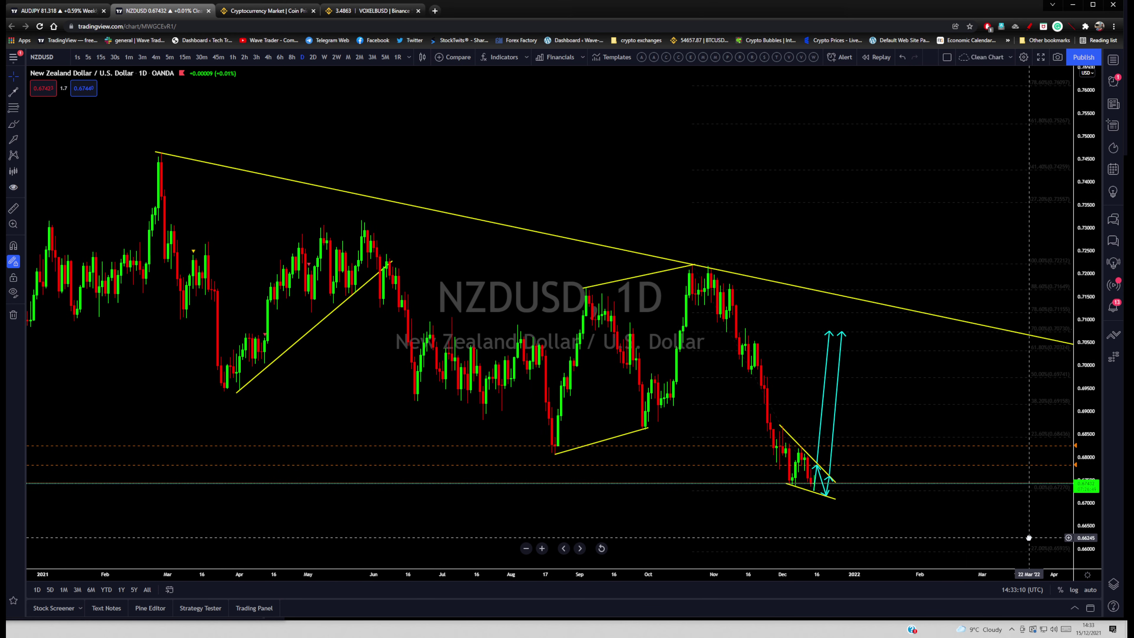
left_click_drag(1026, 538, 1019, 536)
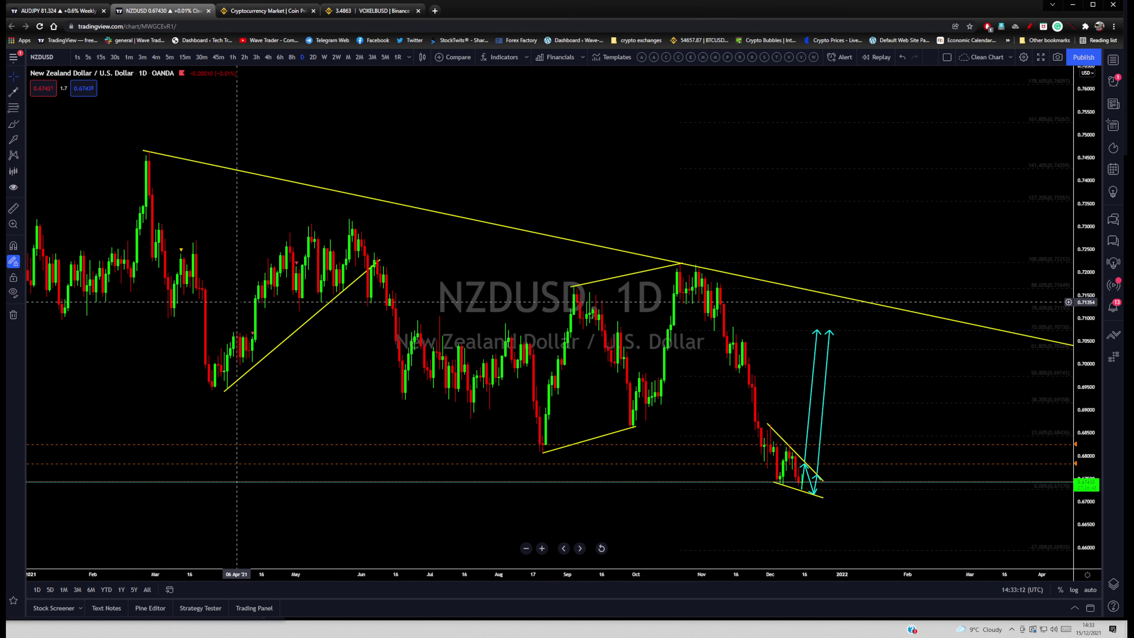